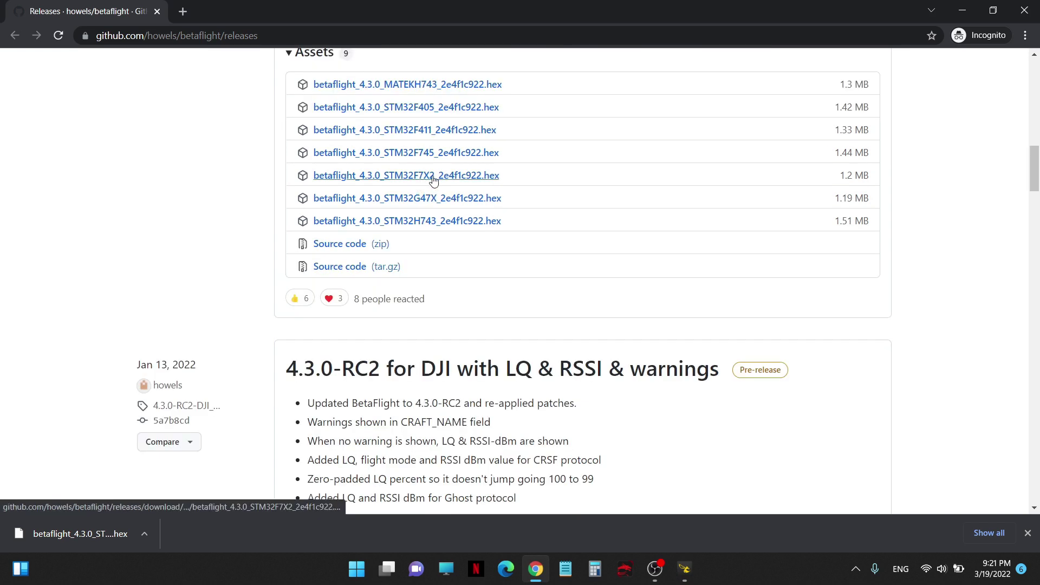
Download betaflight_4.3.0_STM32F7X2_2e4f1c922.hex from the release assets and save it to the Desktop
left_click(434, 182)
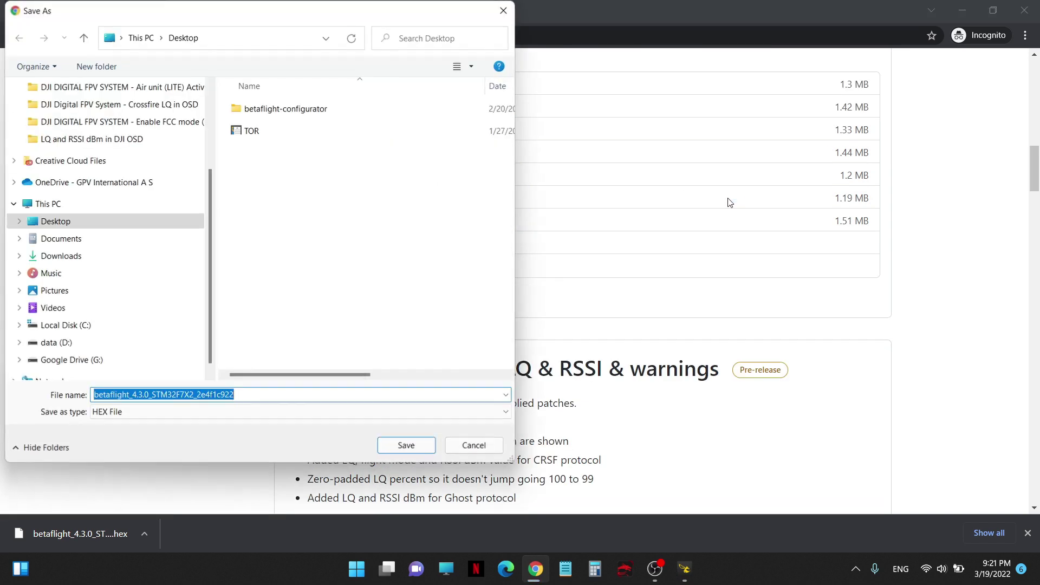
left_click(406, 444)
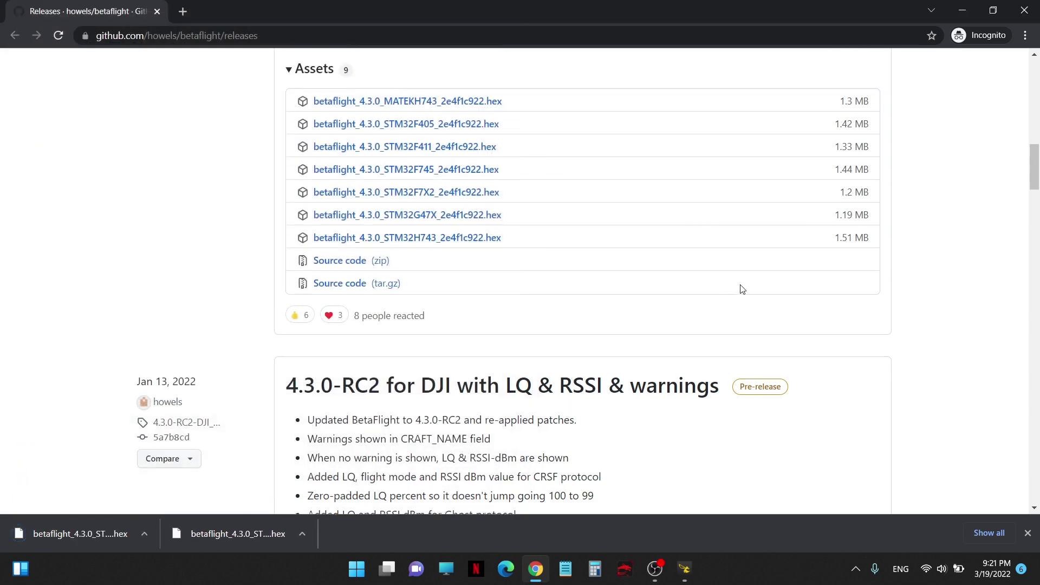
scroll(738, 285, "down", 7)
Switch to Betaflight Configurator and run the diff all command in the CLI
left_click(967, 10)
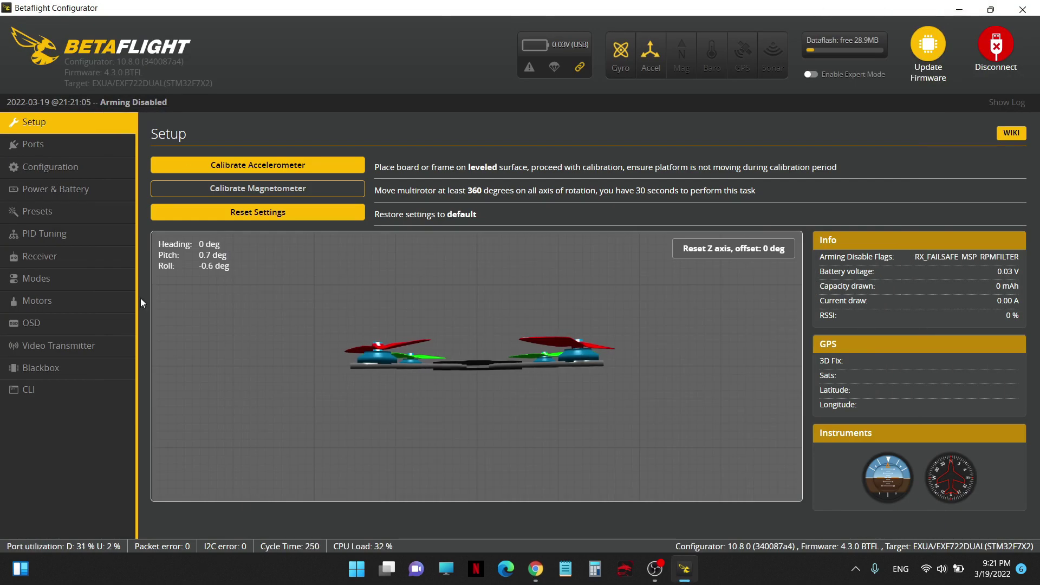
left_click(55, 390)
type("diff all")
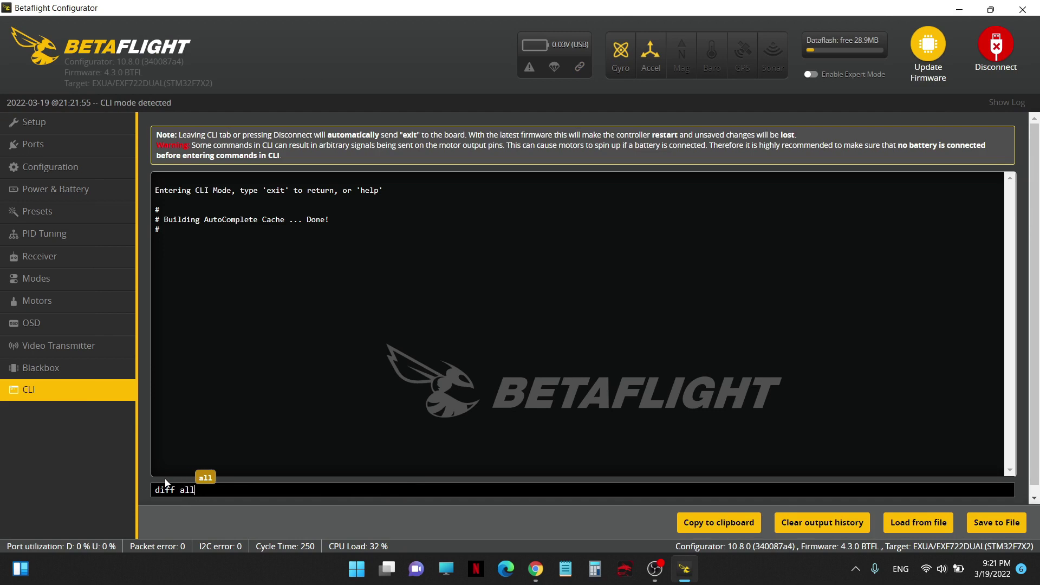
key("Return")
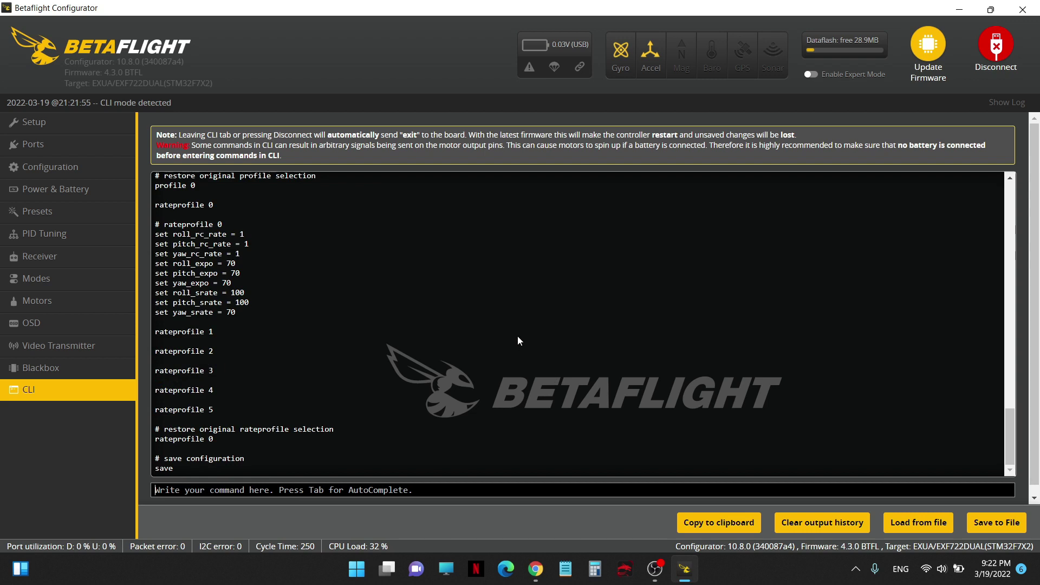
Save the diff all output to the Desktop as the text file BTFL_cli_RSSI_LOW_20220319_212208
scroll(542, 325, "up", 5)
scroll(601, 325, "down", 5)
scroll(616, 346, "down", 1)
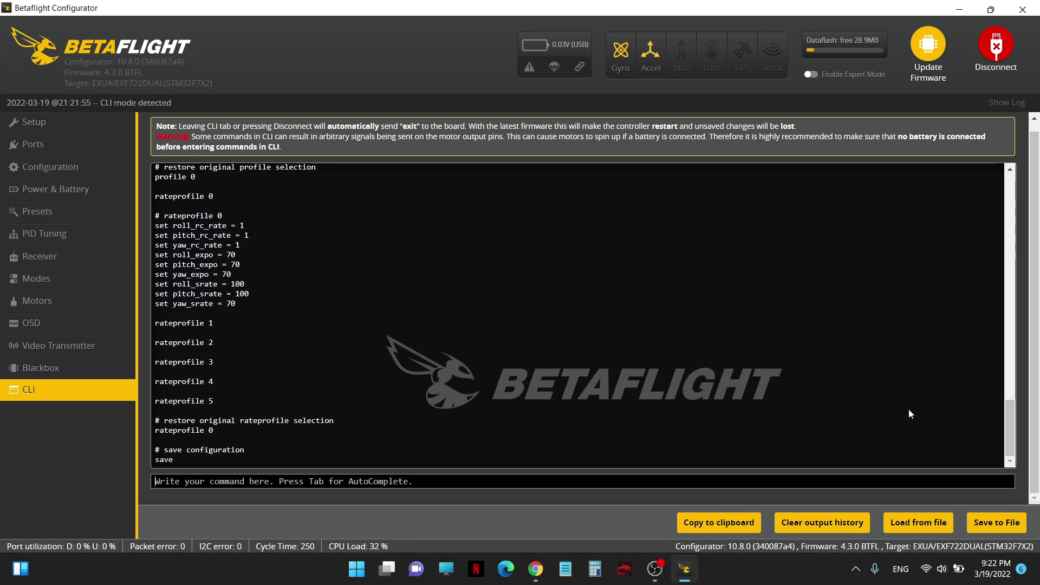
left_click(988, 524)
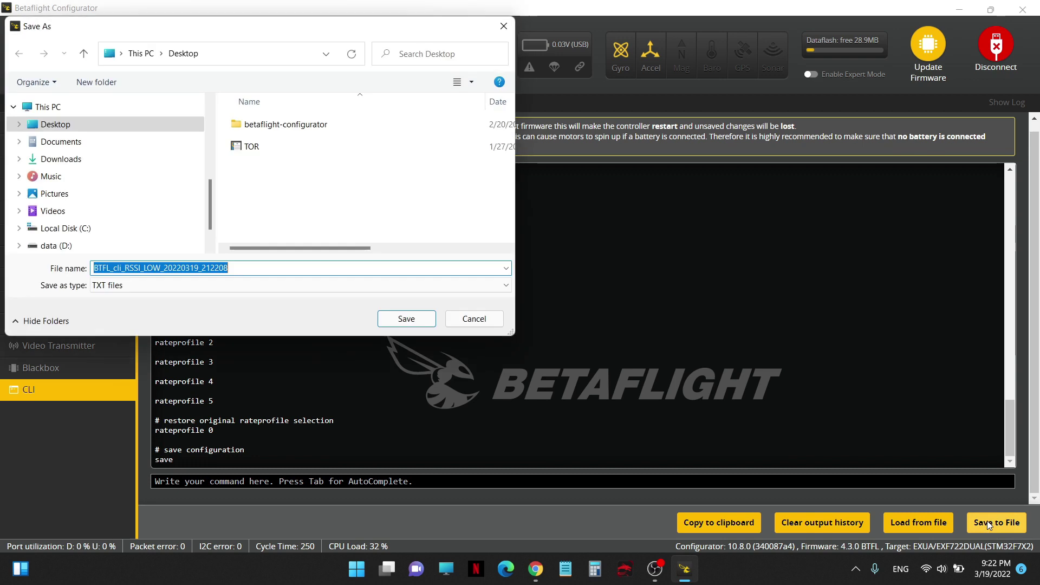
left_click(404, 316)
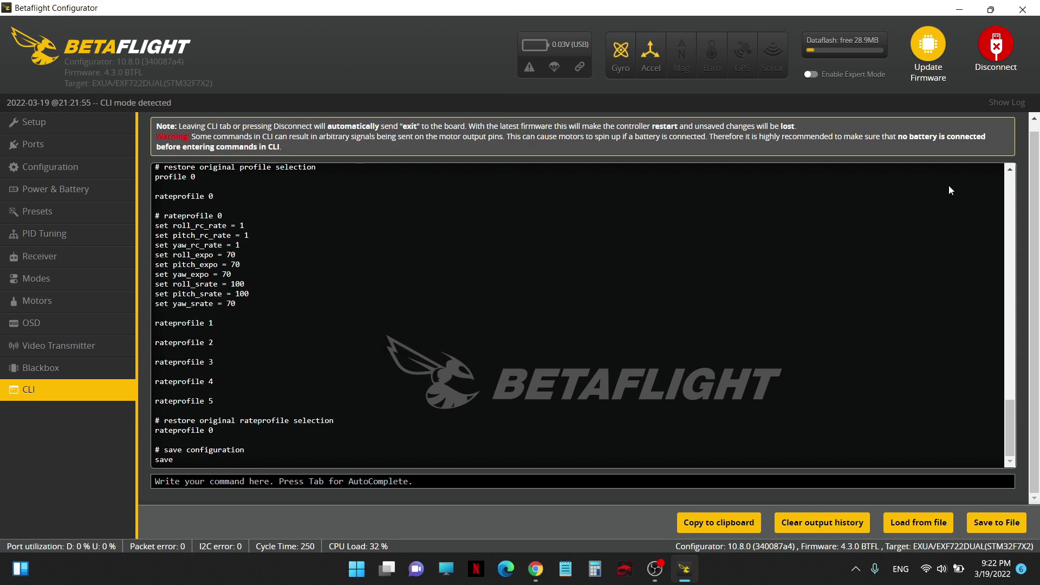
Open the firmware flasher and auto-detect the connected board's target, EXF722DUAL
left_click(930, 48)
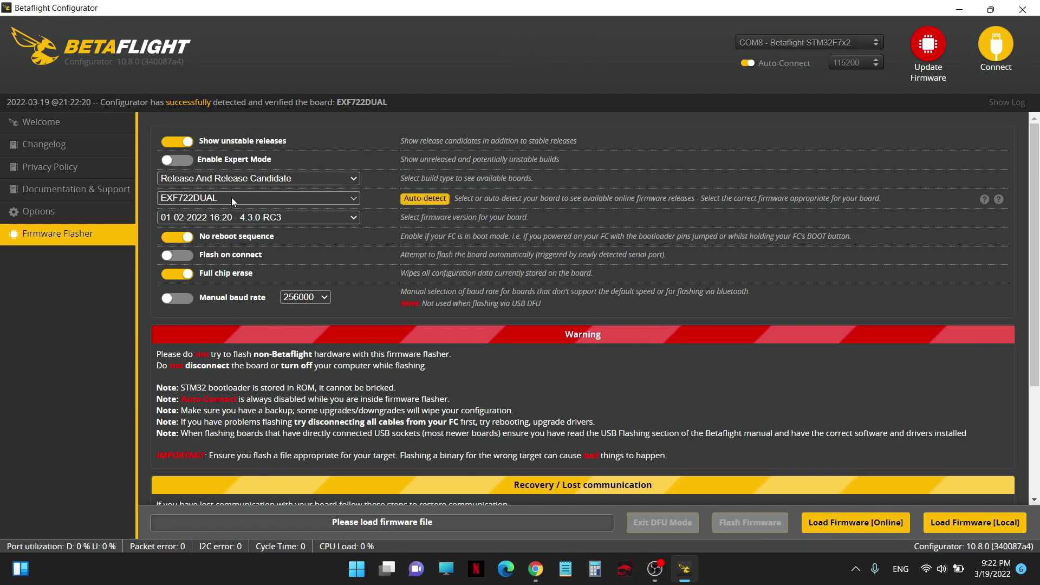
left_click(435, 199)
left_click(304, 200)
left_click(214, 246)
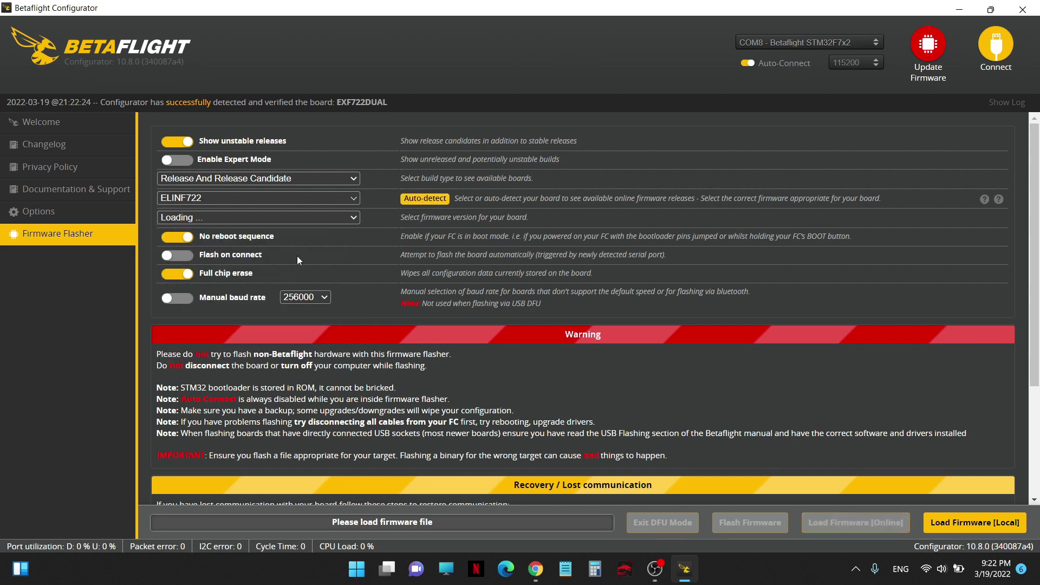
left_click(424, 200)
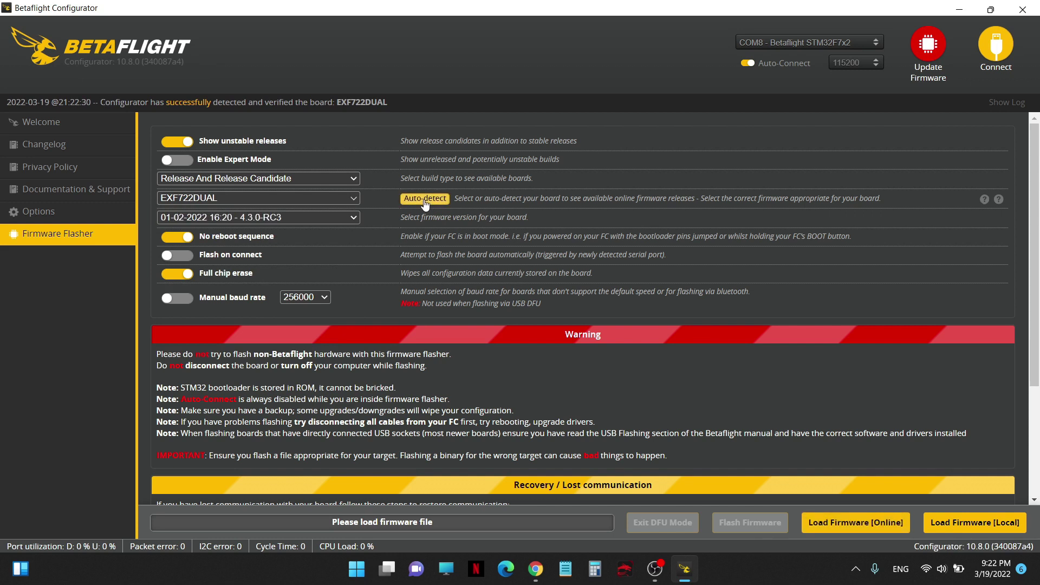
left_click(232, 197)
left_click(231, 197)
left_click(300, 221)
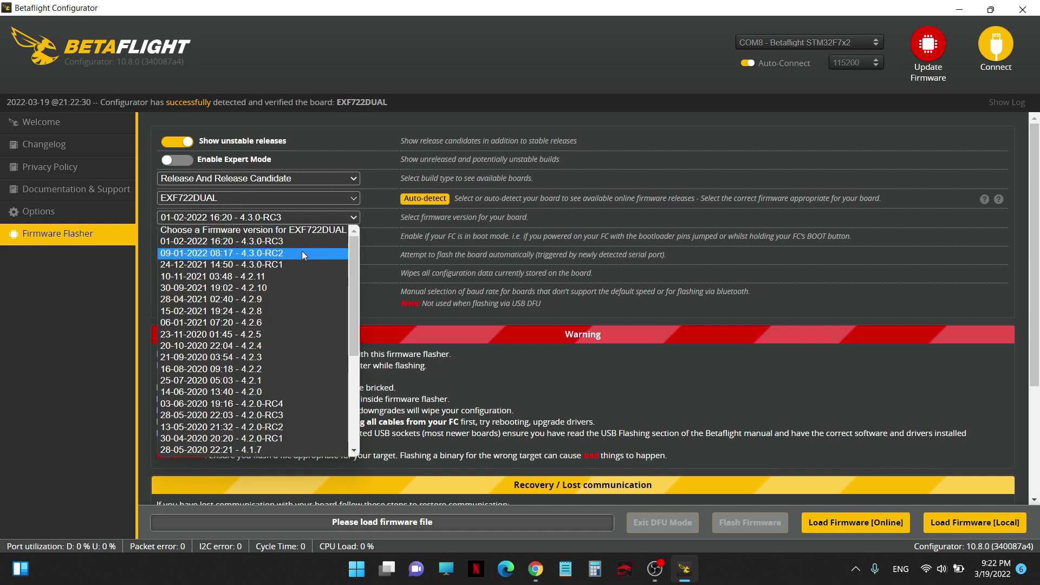
left_click(385, 183)
Load the local firmware file betaflight_4.3.0_STM32F7X2_2e4f1c922.hex from the Desktop and try to flash it to the board
left_click(970, 526)
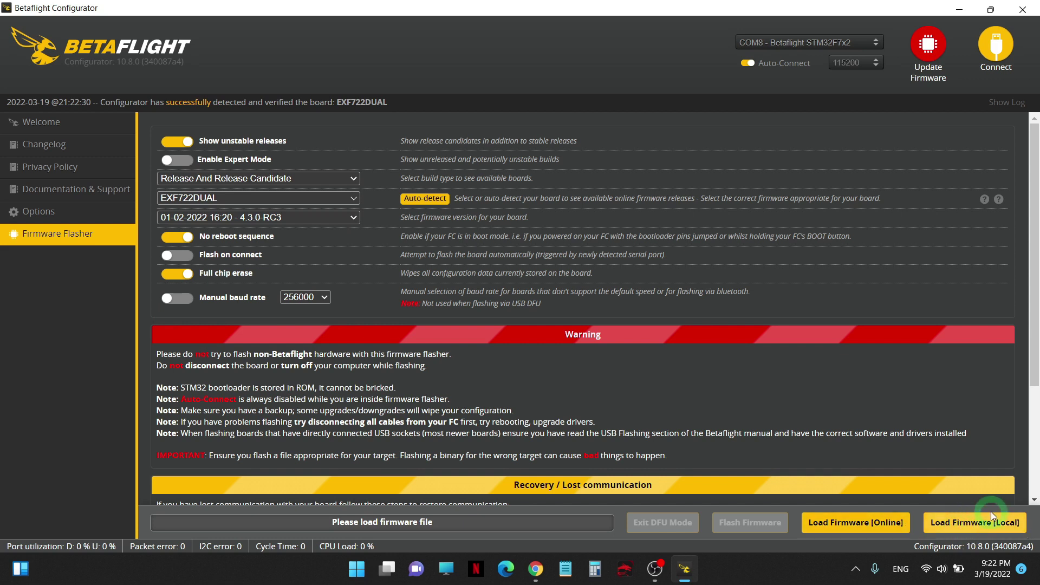
left_click(970, 526)
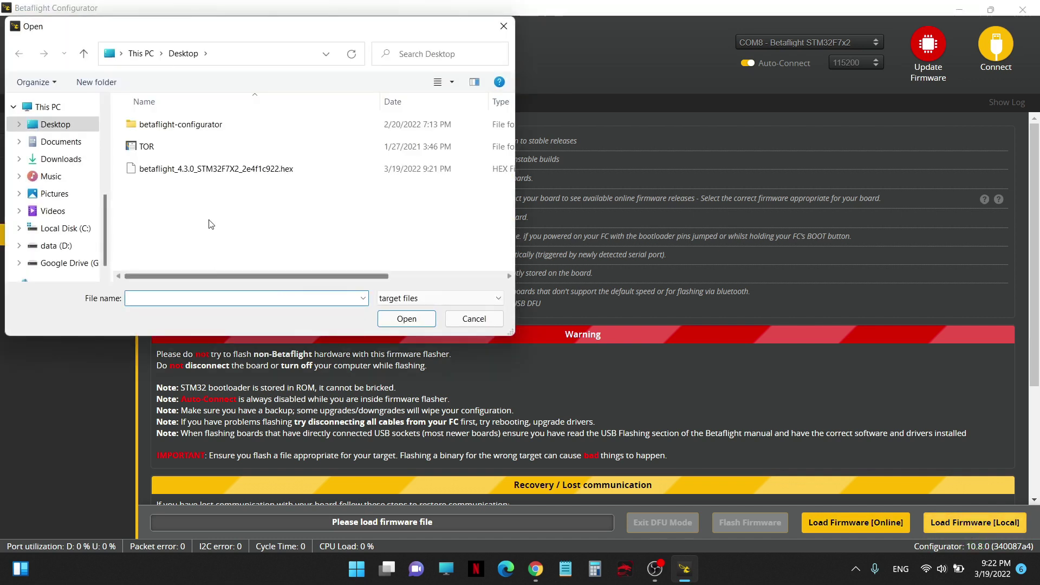
left_click(215, 172)
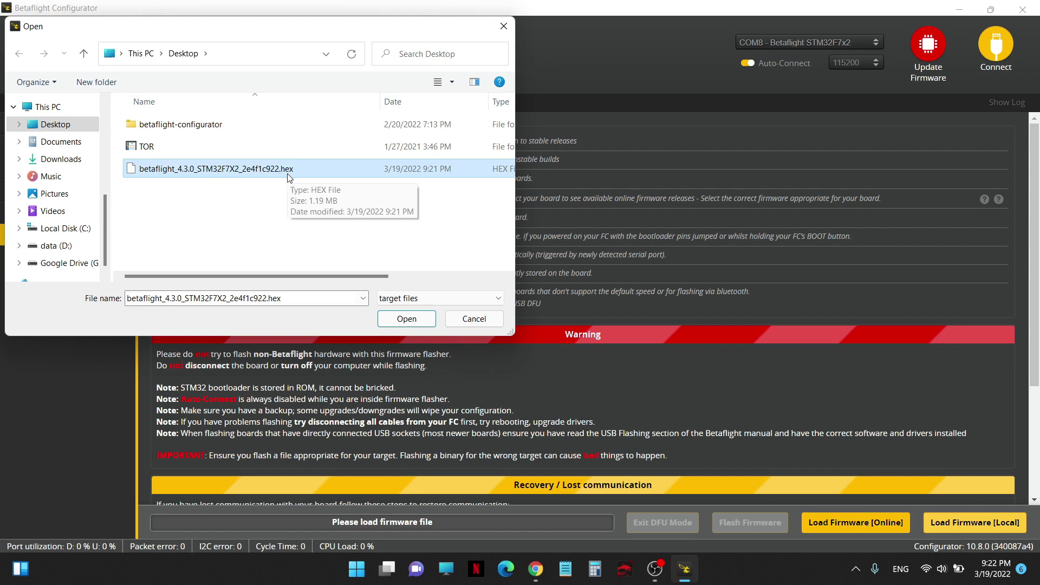
left_click(404, 318)
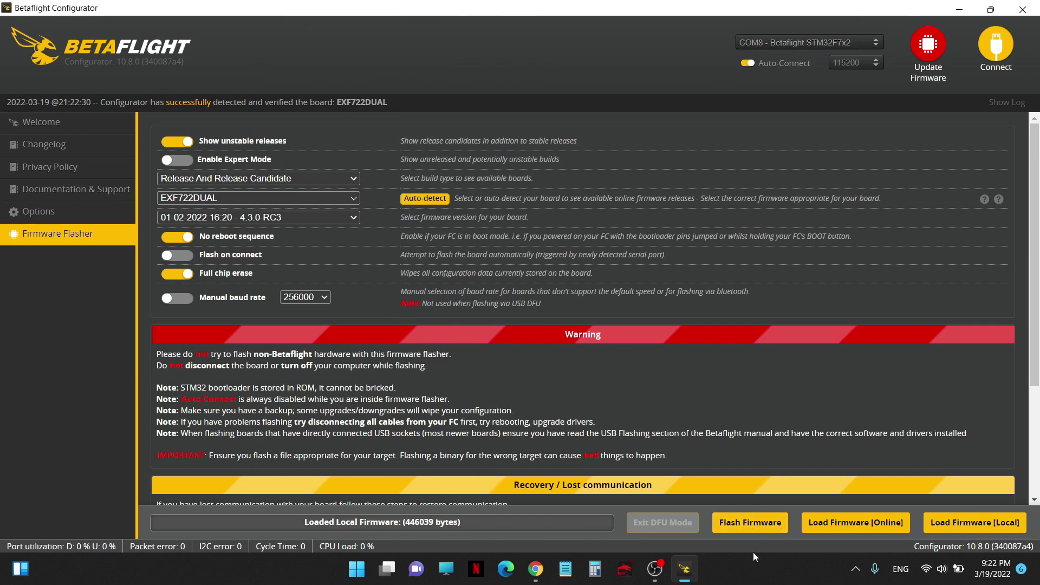
left_click(750, 523)
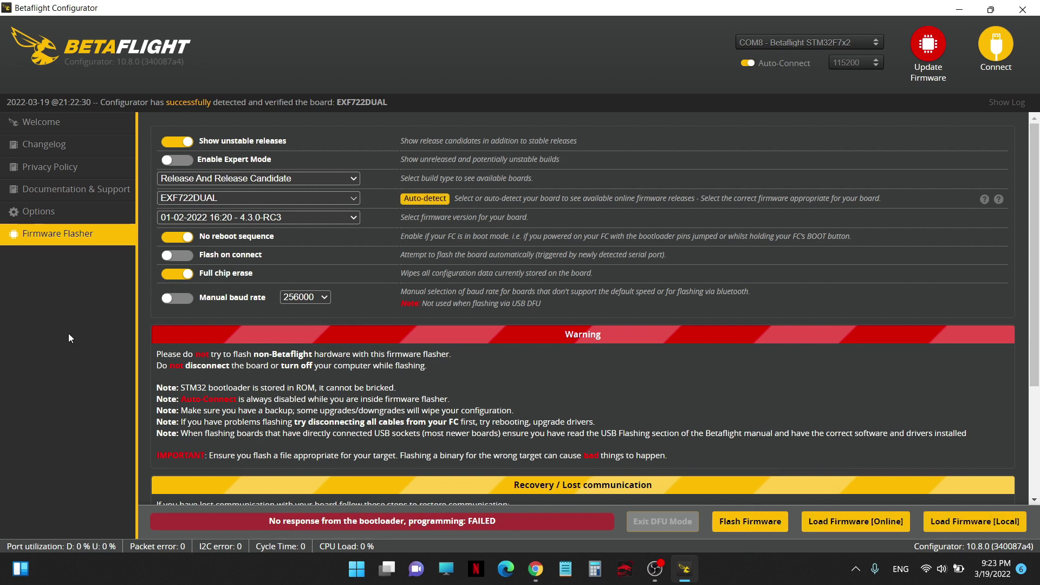
Connect to the flight controller and reboot it into bootloader mode with the CLI command bl
left_click(996, 45)
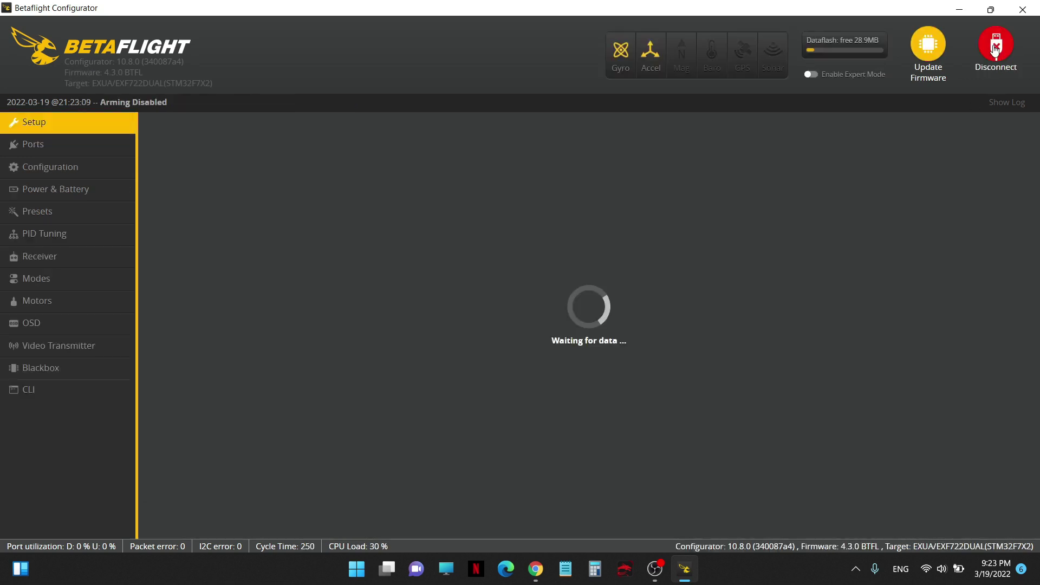
left_click(59, 401)
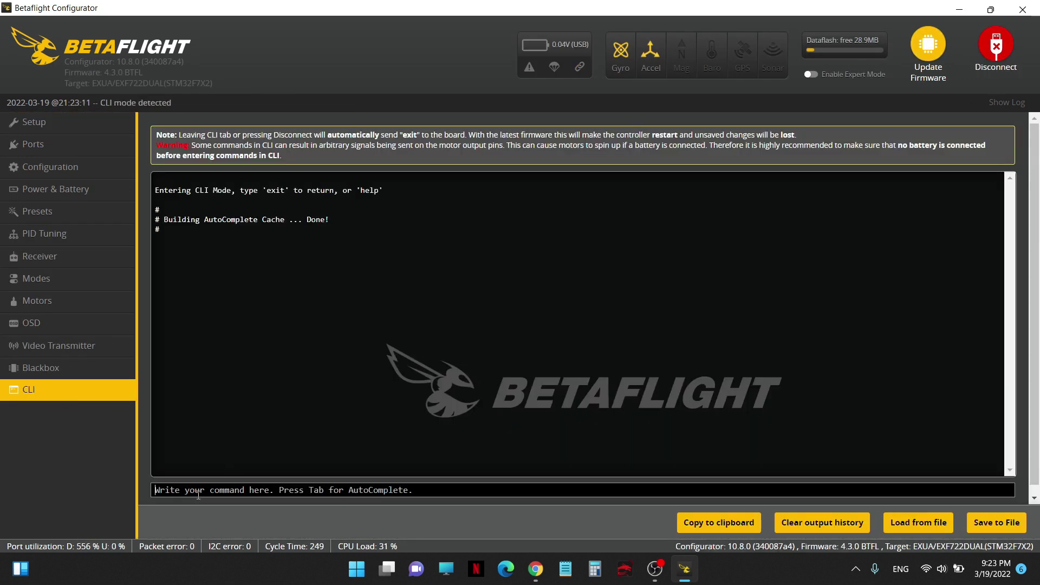
type("bl")
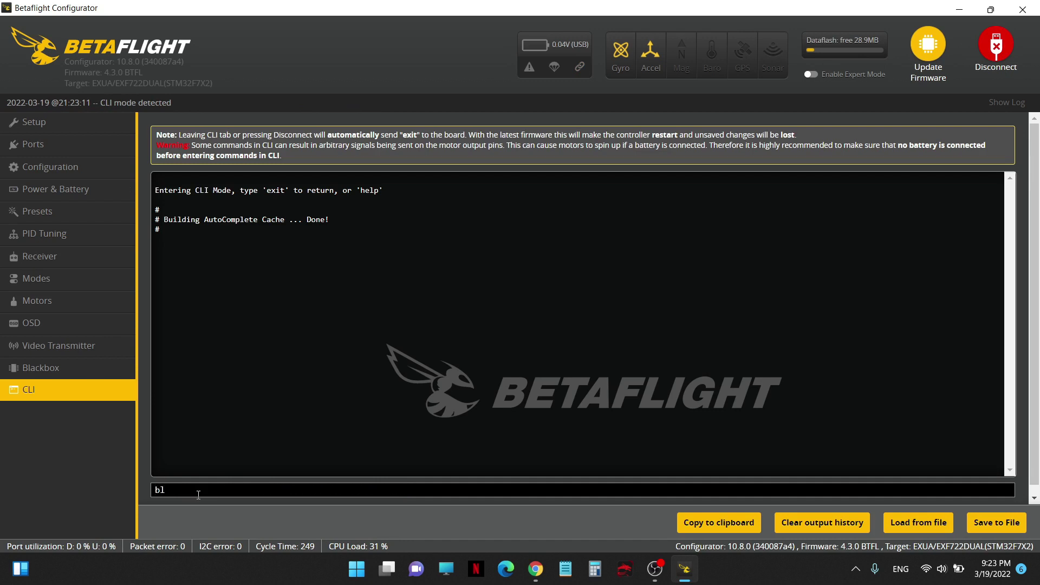
key("Return")
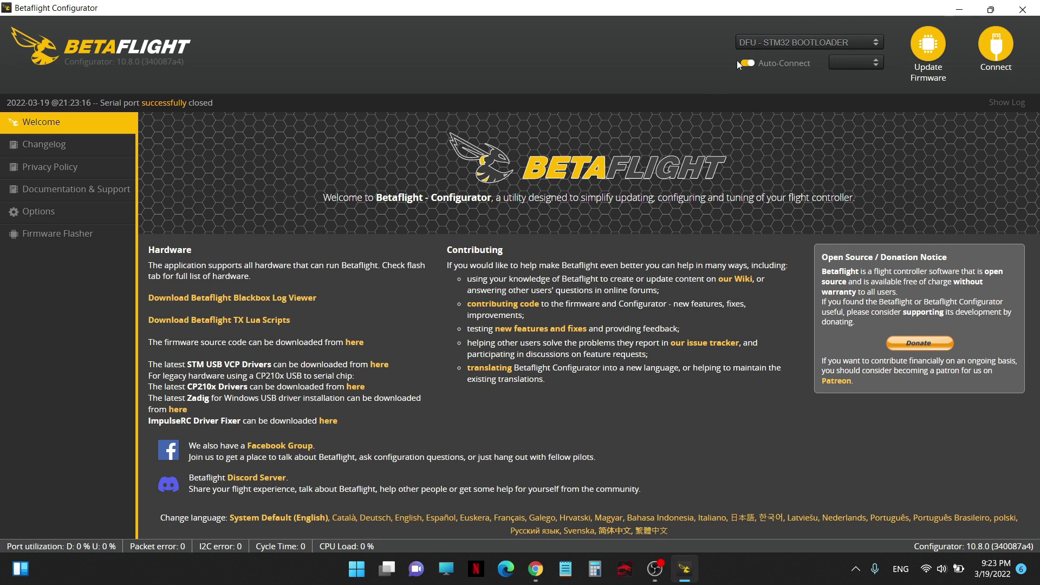
In the firmware flasher, load betaflight_4.3.0_STM32F7X2_2e4f1c922.hex from the Desktop and flash it to the board in DFU mode
left_click(929, 52)
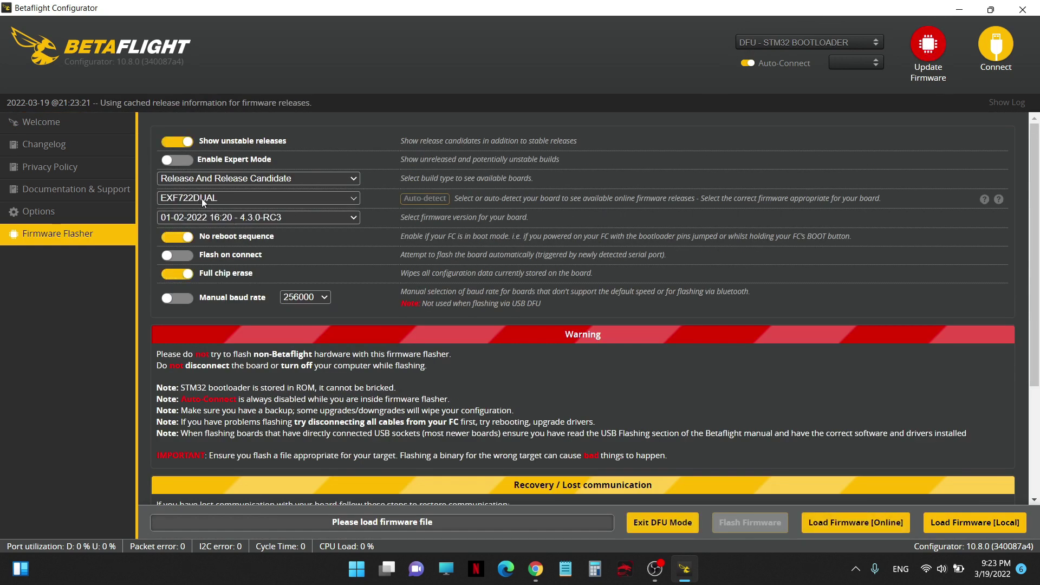
left_click(970, 523)
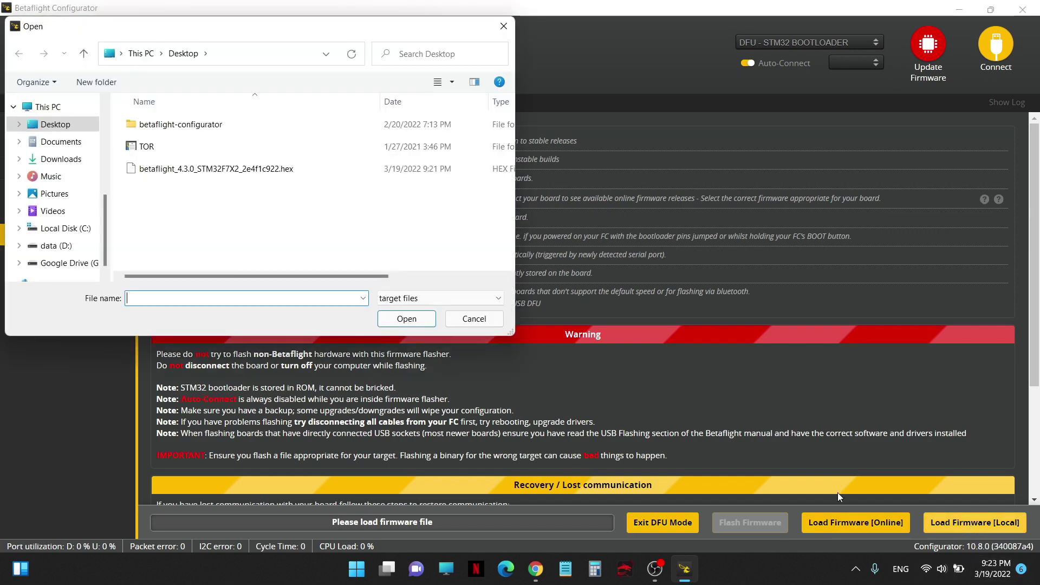
left_click(277, 168)
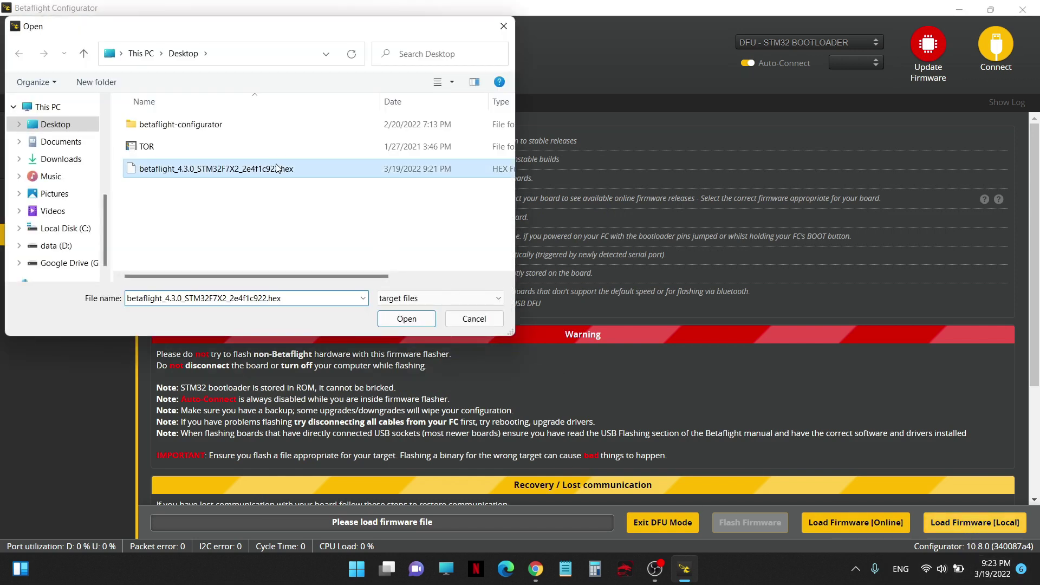
left_click(393, 320)
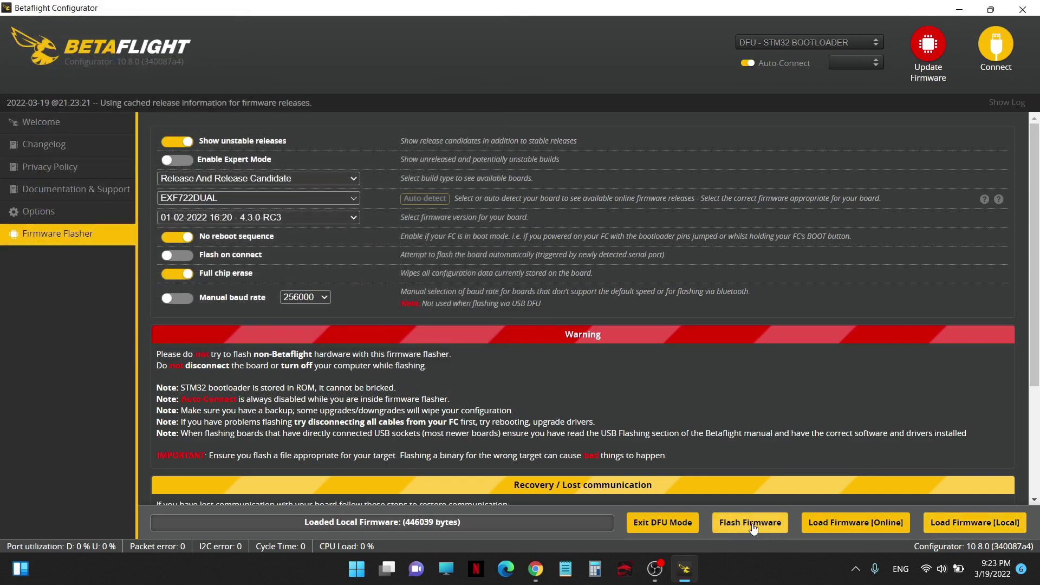
left_click(750, 522)
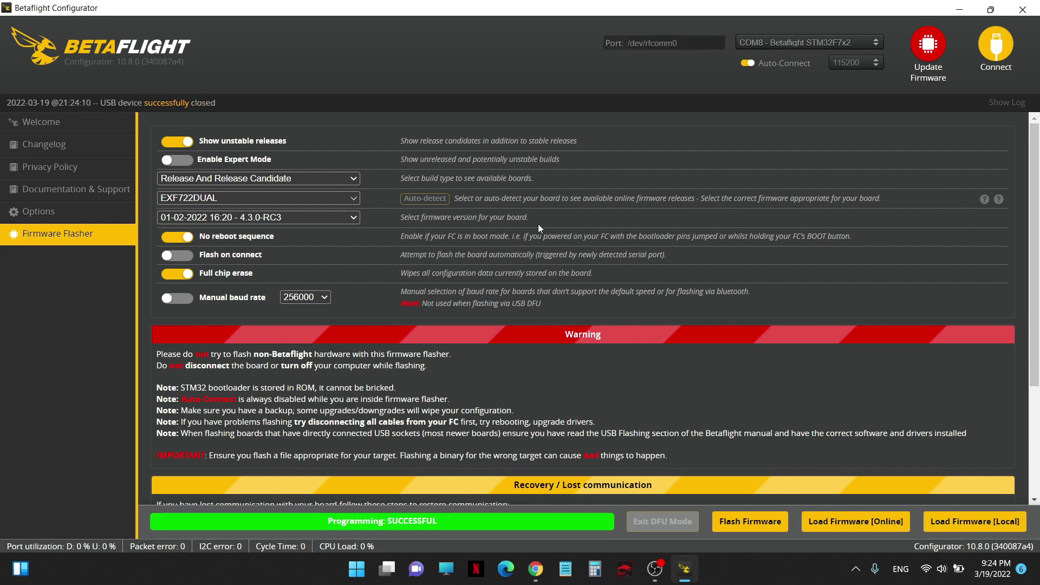
Connect to the flashed board, apply its custom defaults and dismiss the configuration warning
left_click(997, 46)
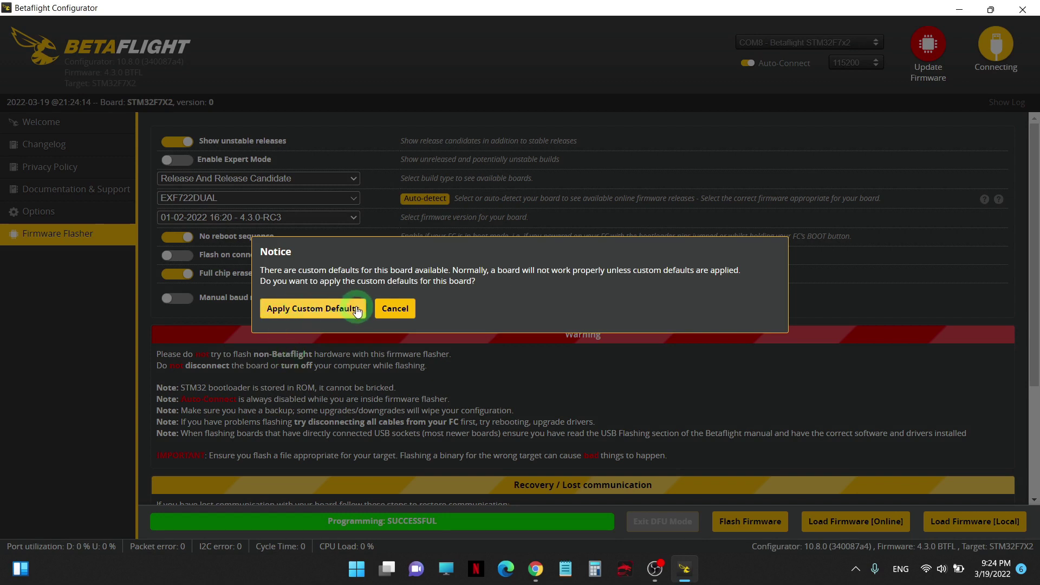
left_click(297, 316)
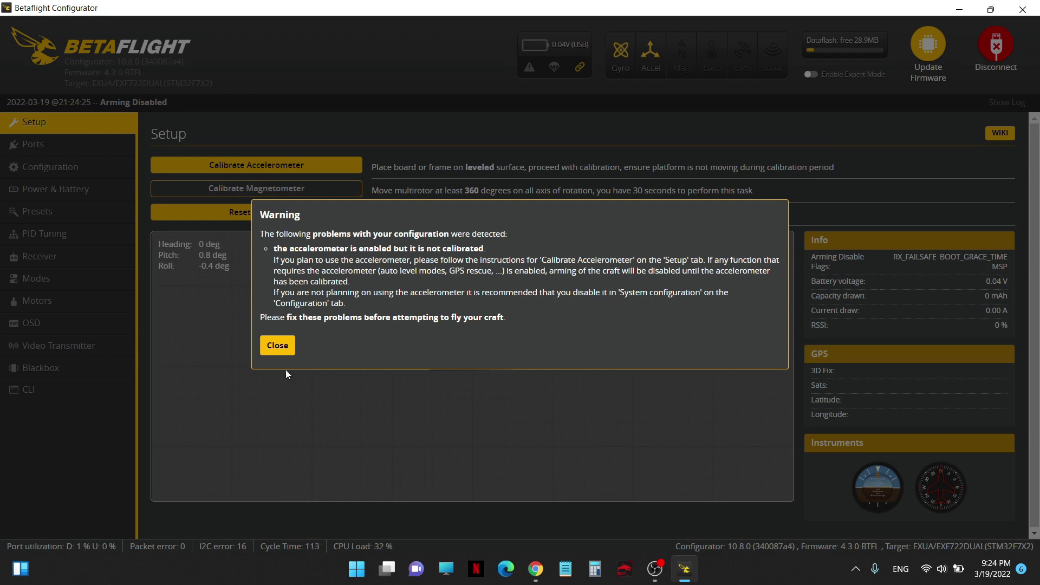
left_click(281, 348)
Open the CLI, then copy the entire contents of the Desktop backup BTFL_cli_RSSI_LOW_20220319_212208 and close the file and its folder
left_click(44, 391)
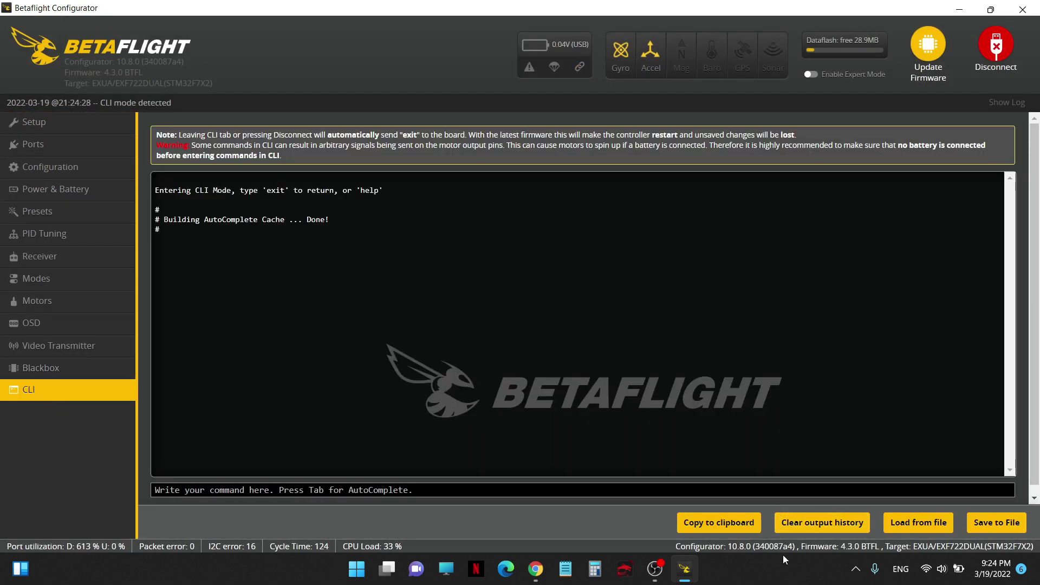
key("super+e")
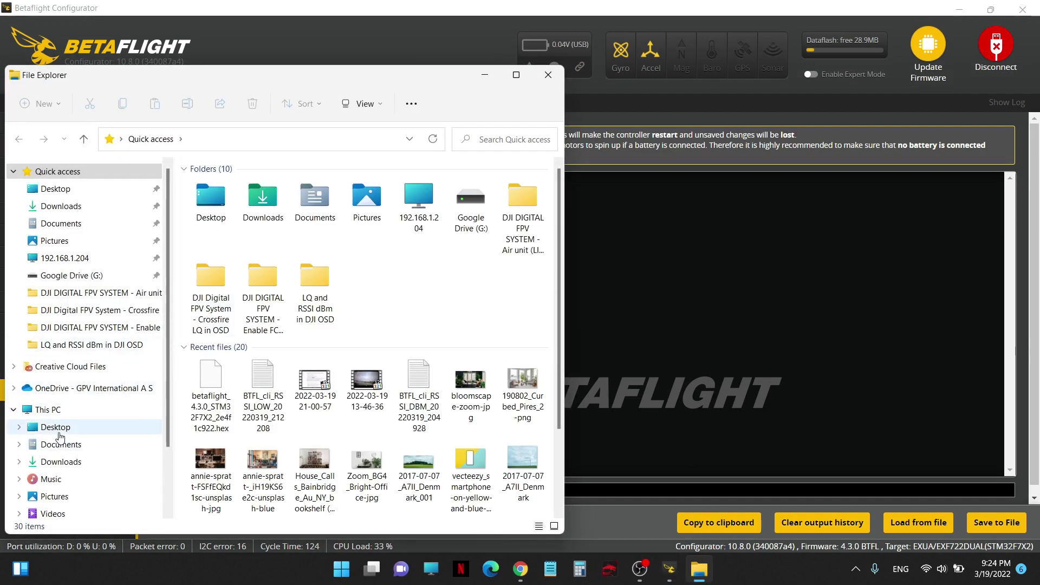
left_click(59, 431)
left_click(513, 218)
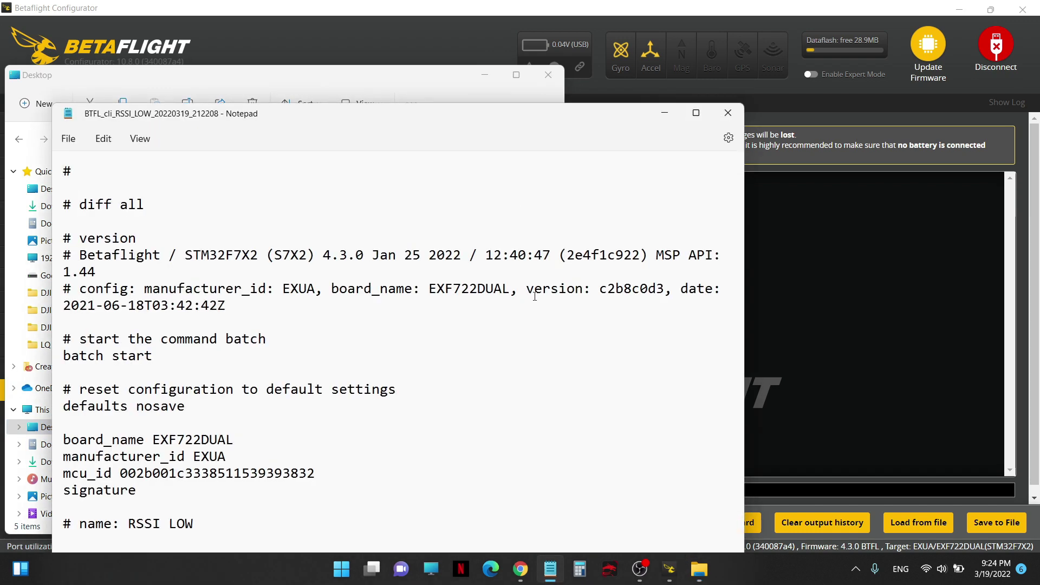
key("ctrl+a")
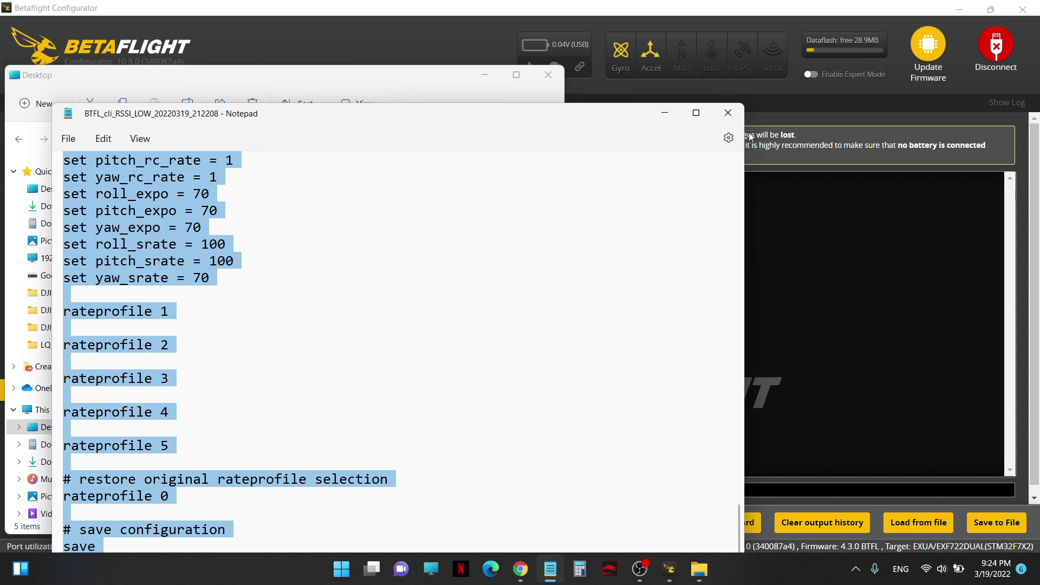
left_click(727, 113)
left_click(548, 75)
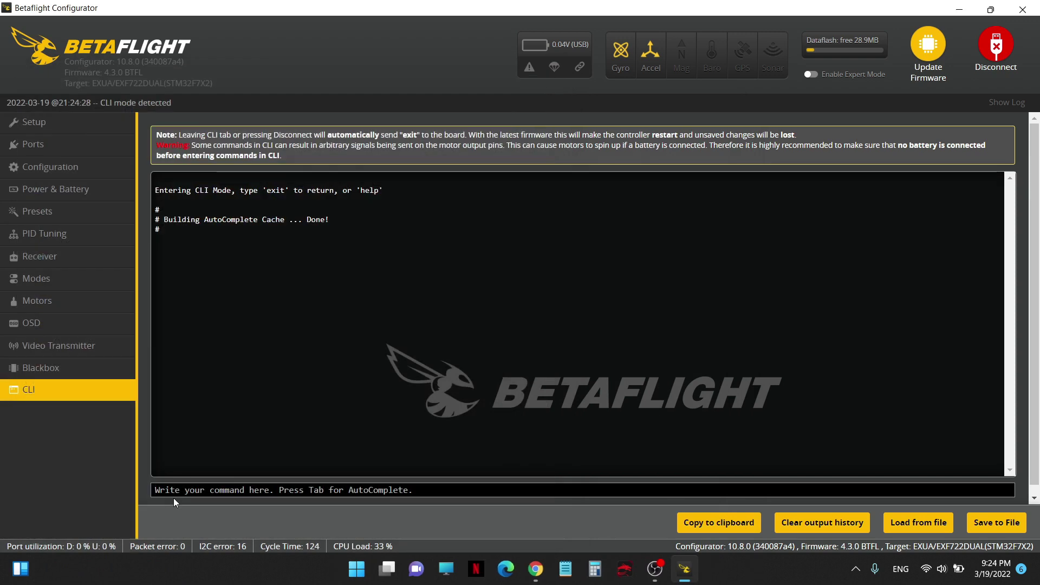
Paste the copied backup configuration into the CLI and run it to restore and save the board's settings
left_click(228, 491)
key("ctrl+v")
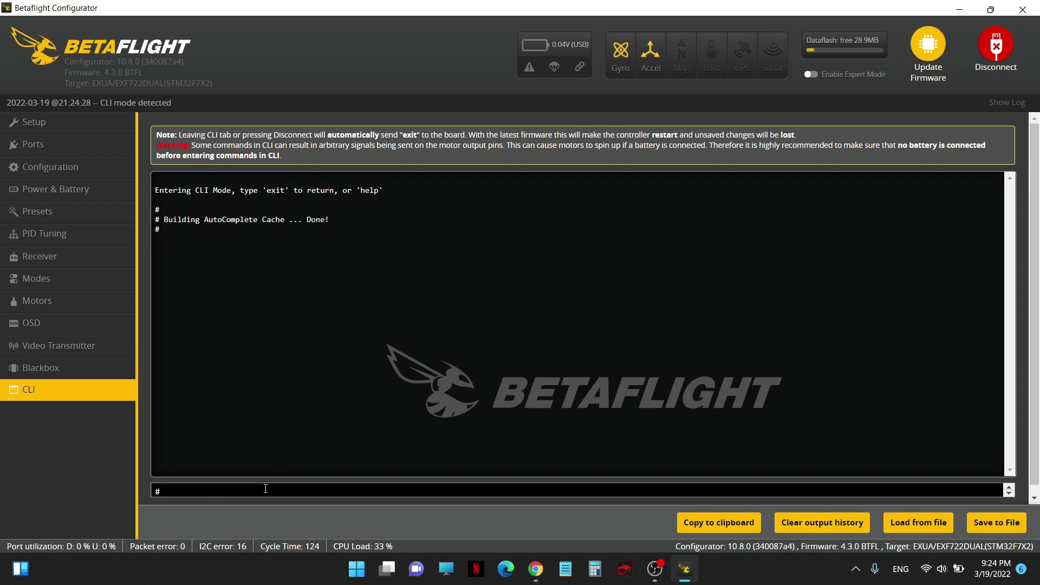
key("Return")
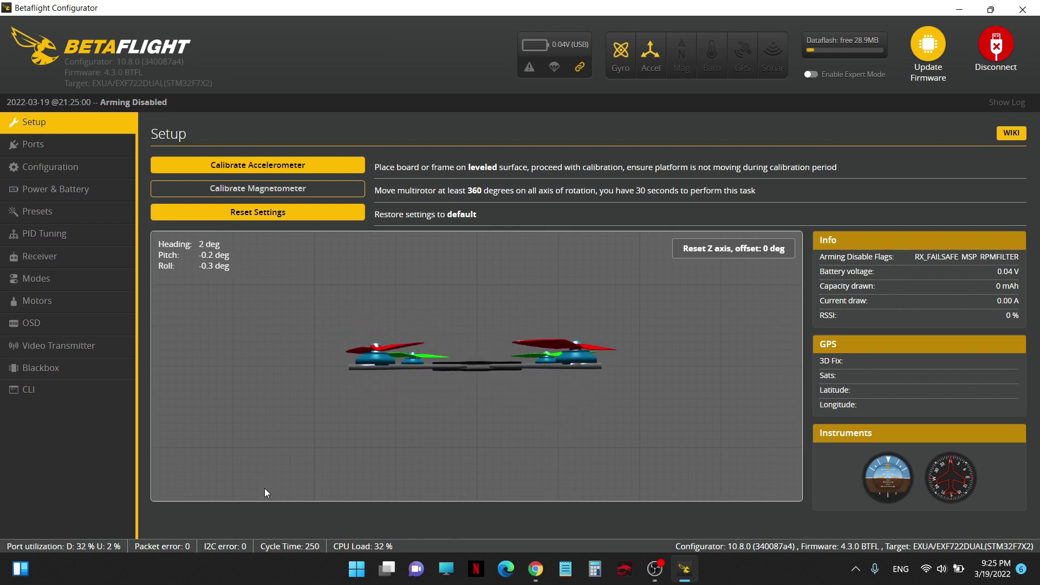
Check the restored serial port assignments and the general configuration settings
left_click(64, 144)
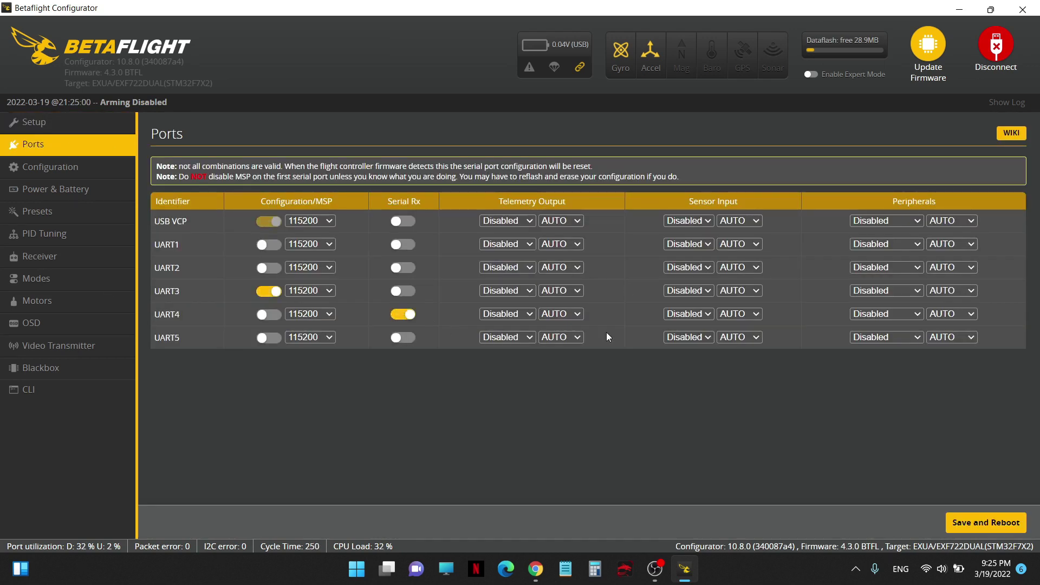
left_click(70, 166)
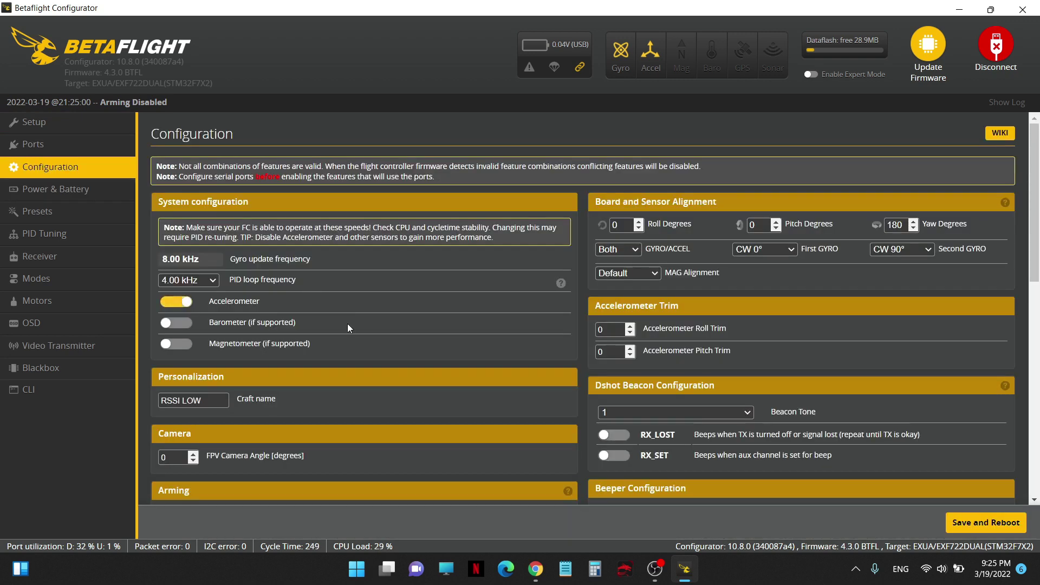
scroll(374, 378, "down", 5)
scroll(388, 382, "up", 5)
Switch to Chrome and read the release page's installation steps on restoring the diff and enabling the warnings, LQ and craft-name OSD elements
left_click(535, 569)
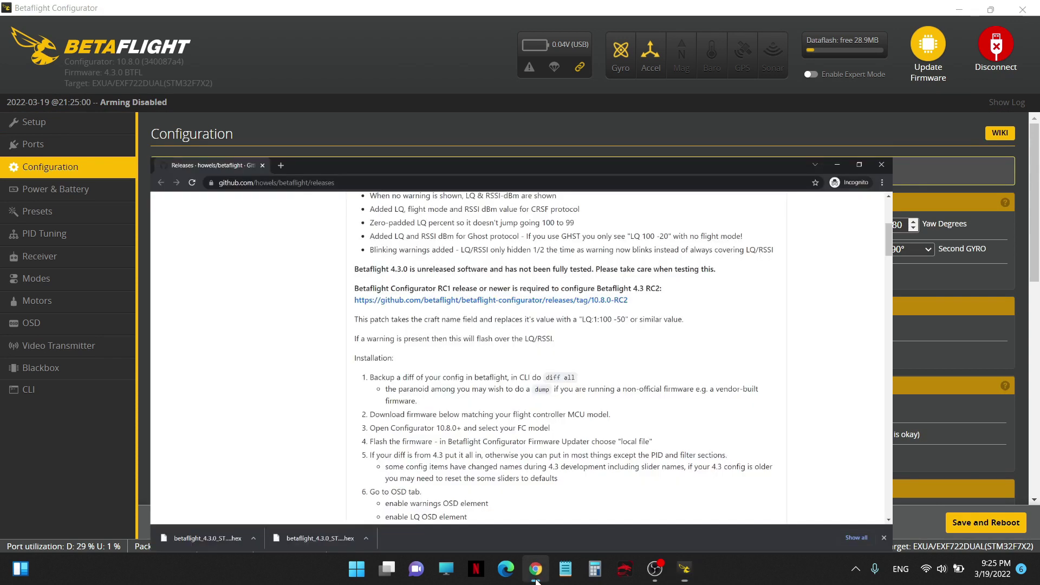
scroll(498, 303, "down", 3)
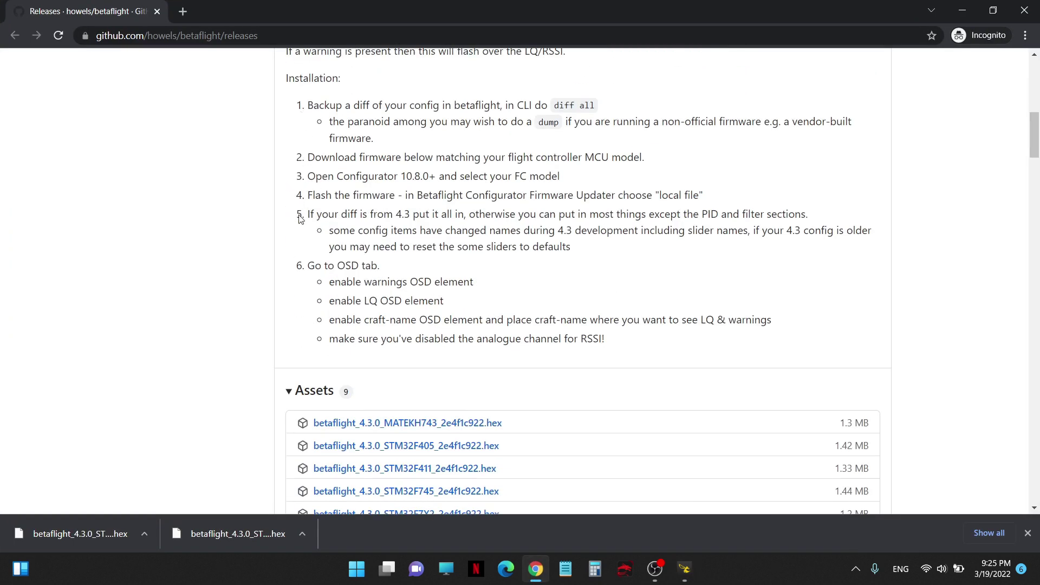
left_click_drag(322, 215, 412, 216)
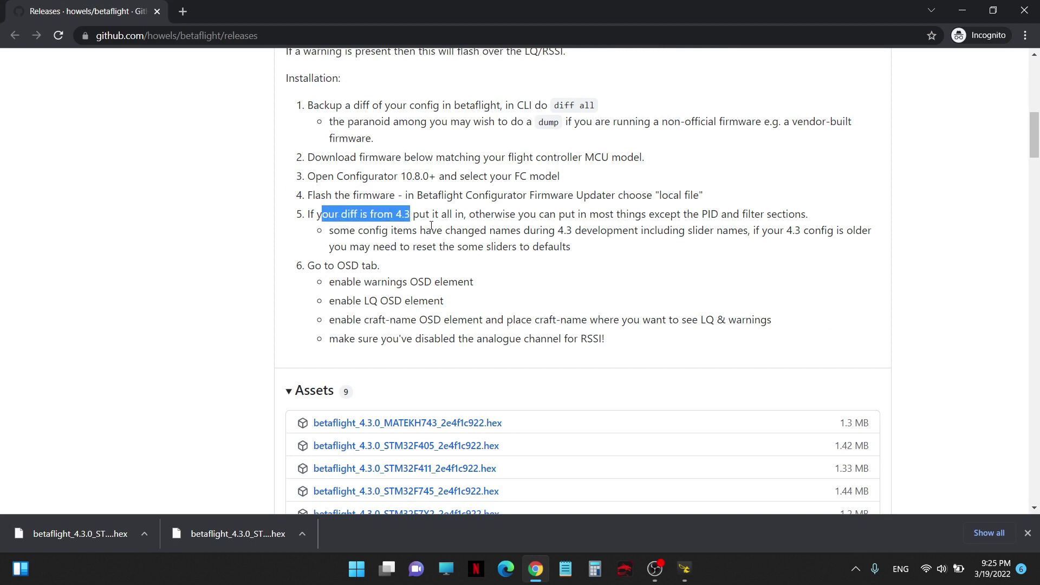
left_click(388, 302)
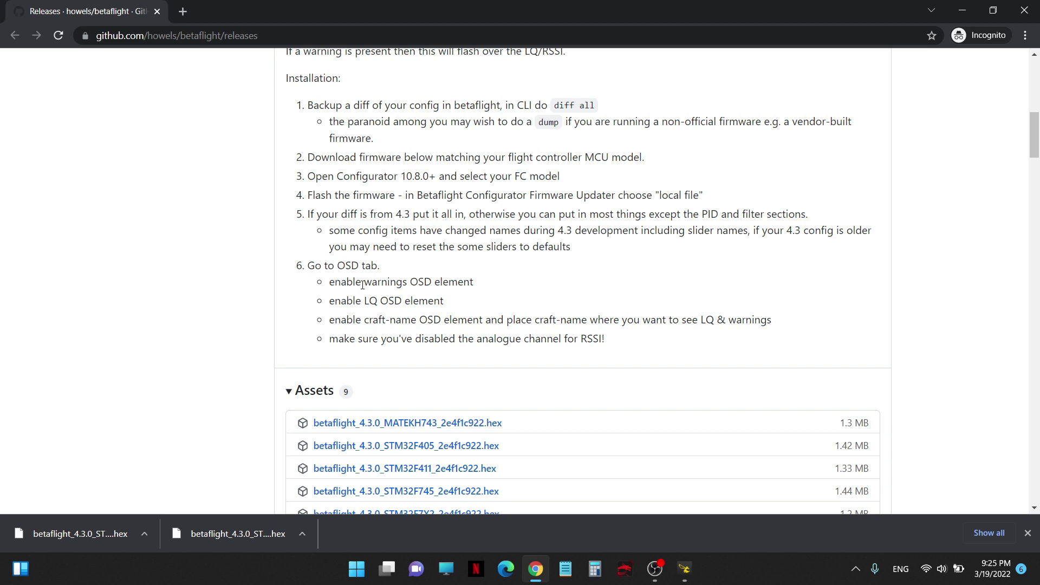
left_click_drag(363, 283, 419, 282)
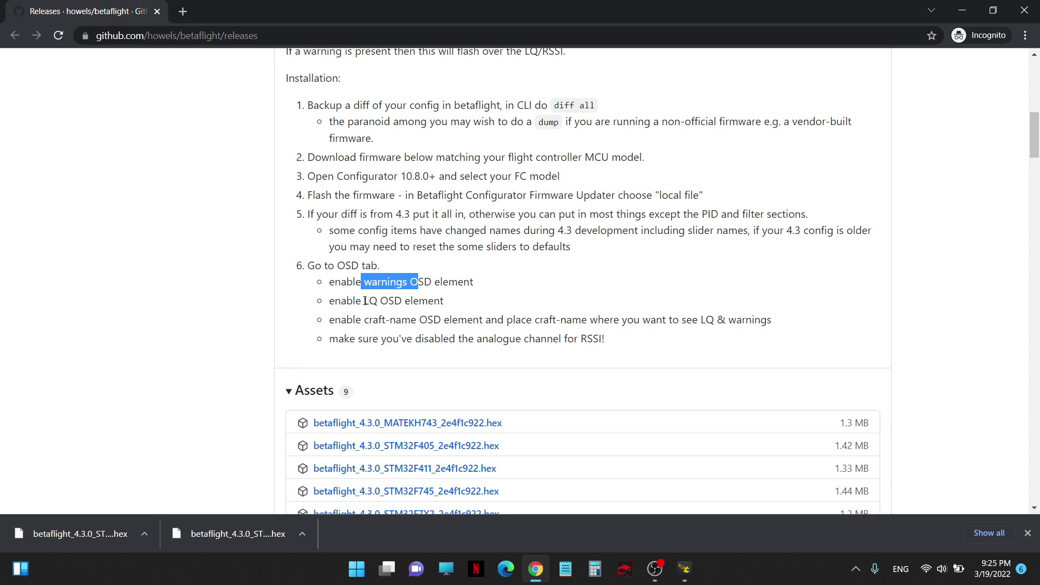
left_click_drag(362, 301, 428, 319)
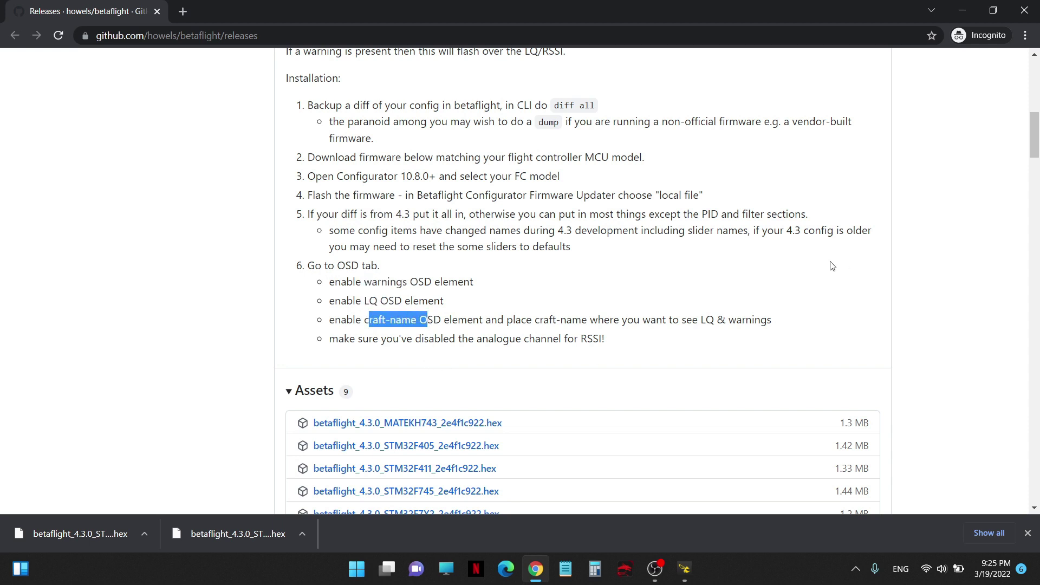
Switch back to Betaflight Configurator and enable the Link quality OSD element in all three OSD profiles
left_click(684, 568)
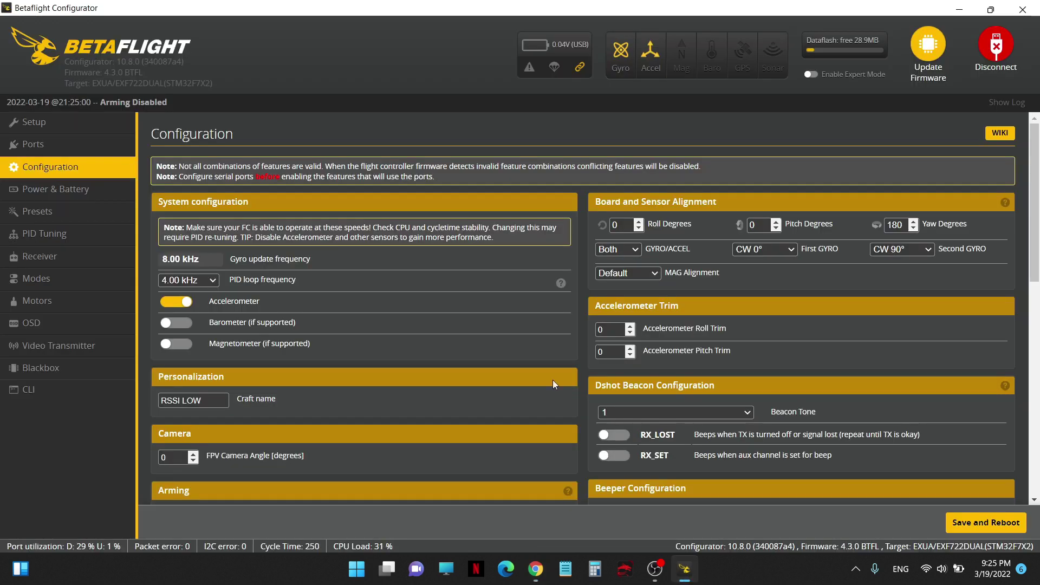
left_click(39, 323)
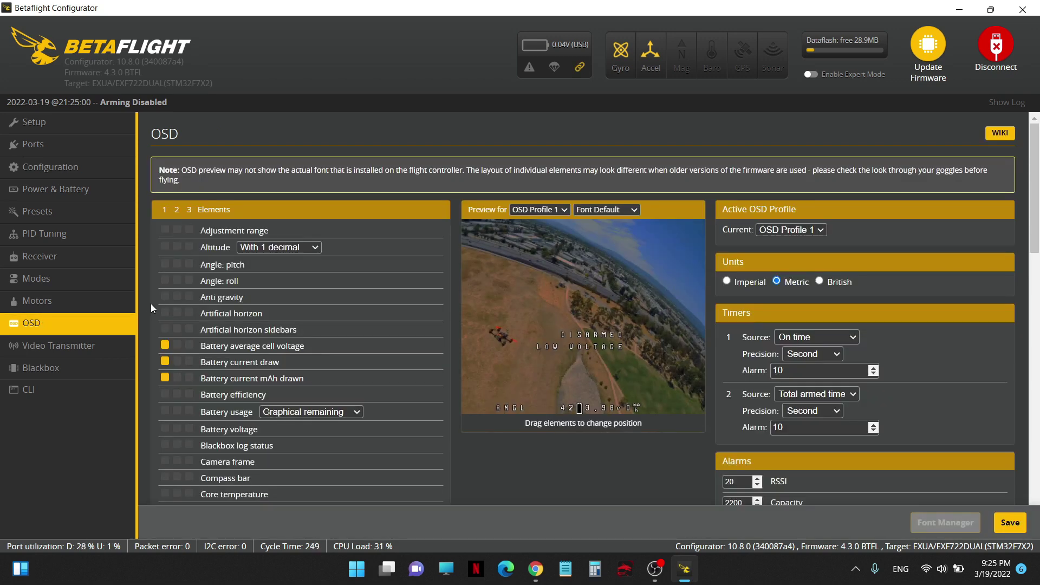
scroll(190, 341, "down", 5)
scroll(196, 351, "down", 10)
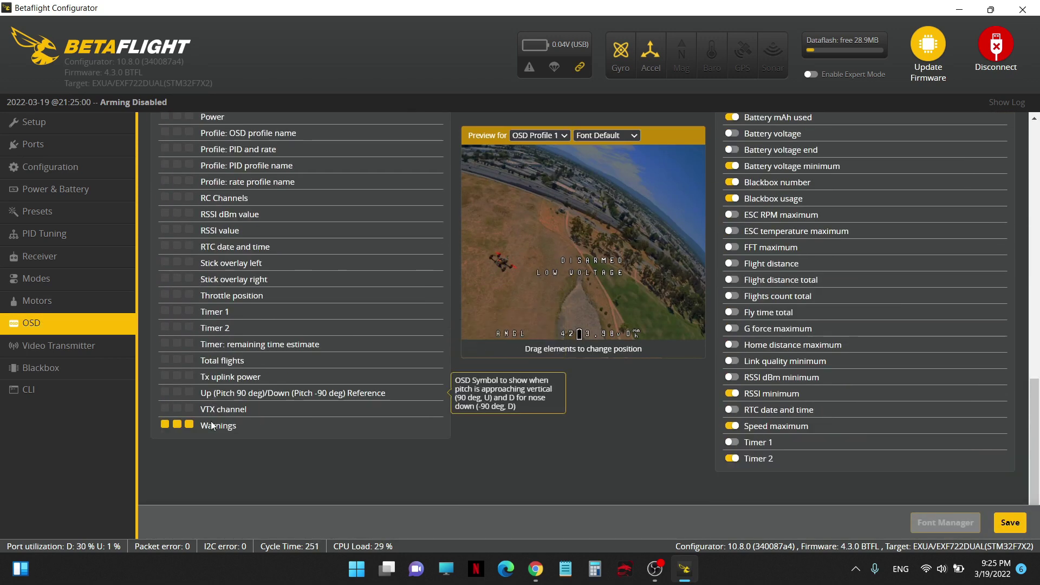
scroll(224, 408, "up", 1)
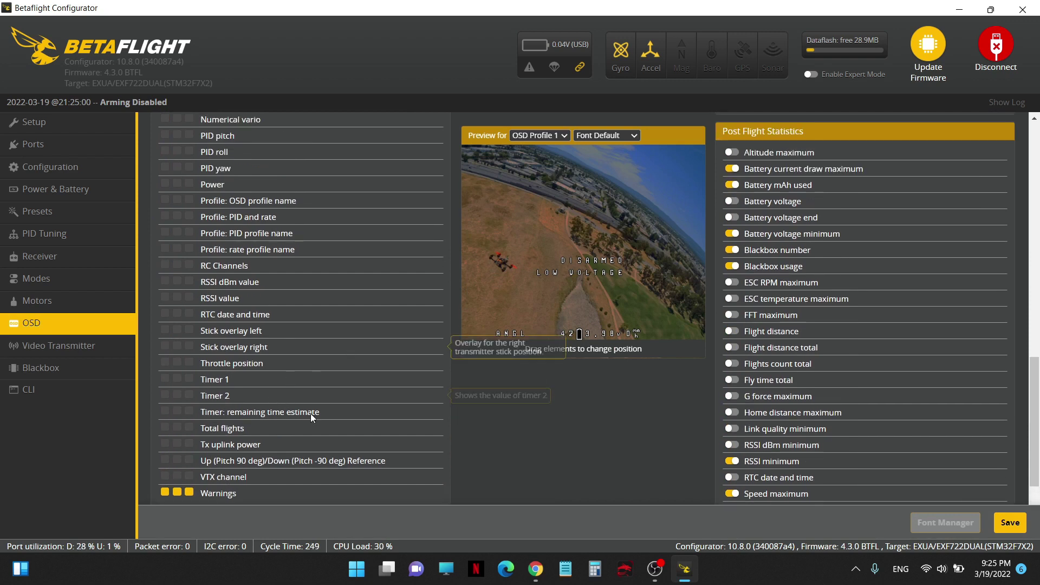
scroll(322, 326, "up", 2)
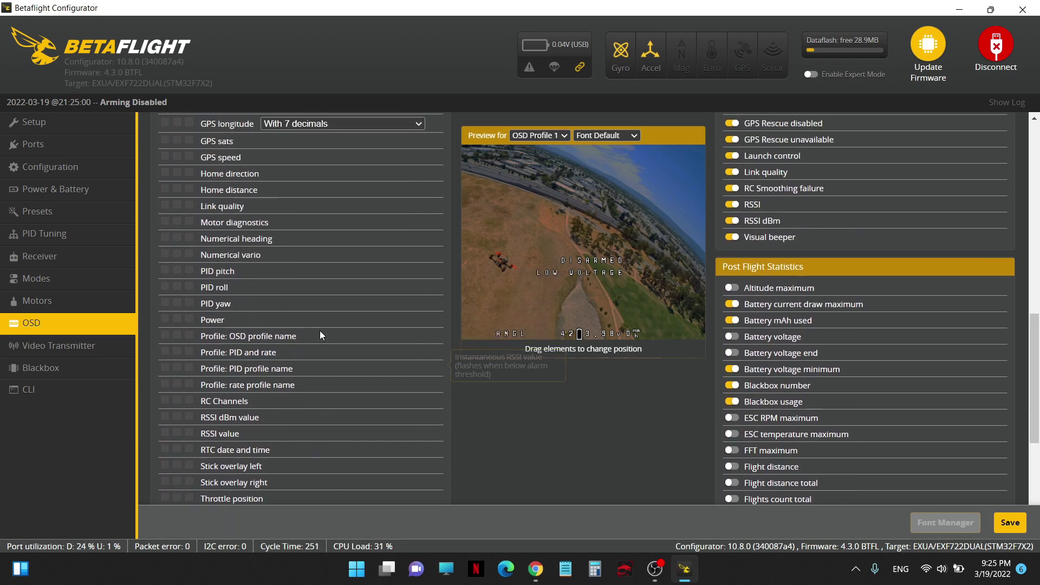
left_click(168, 205)
left_click(184, 207)
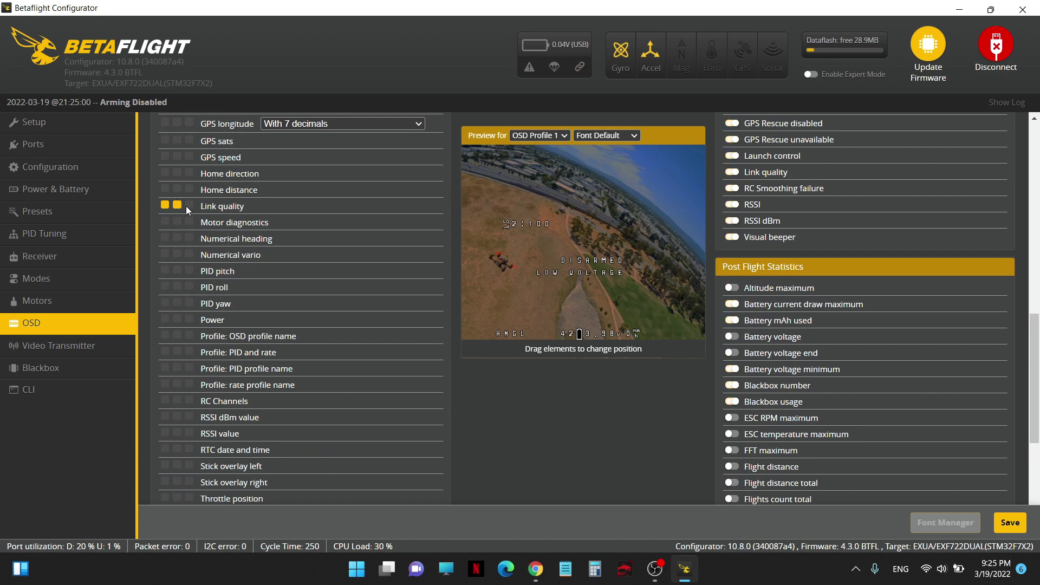
left_click(189, 206)
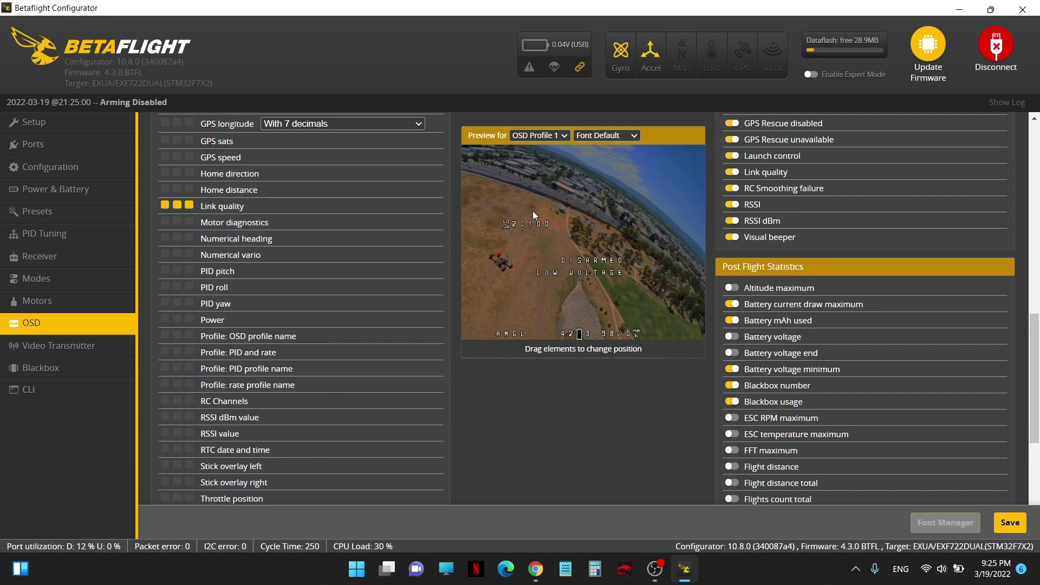
Enable the RSSI dBm value OSD element in all three OSD profiles
scroll(294, 428, "down", 3)
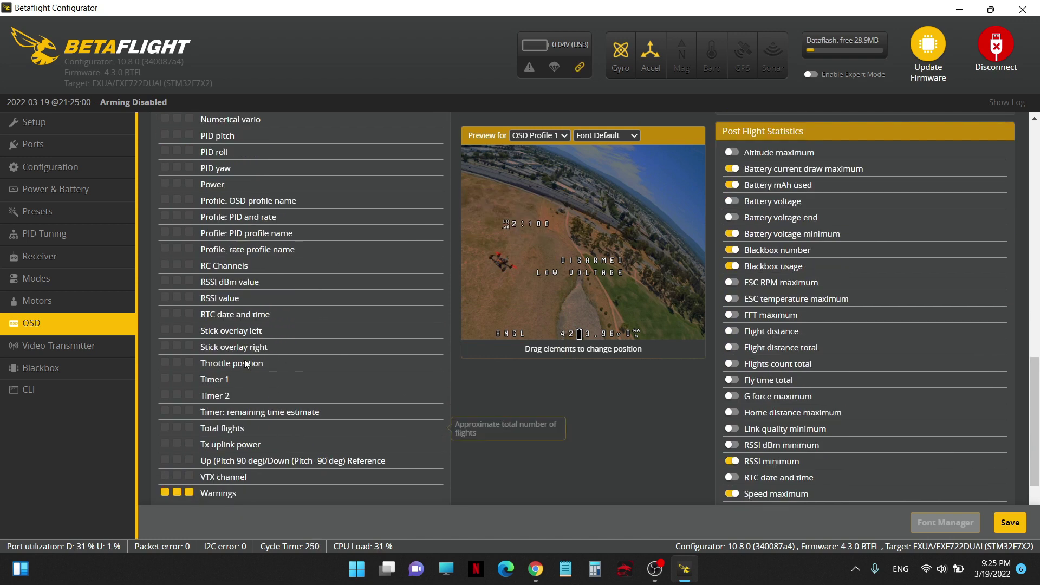
left_click(177, 280)
left_click(190, 281)
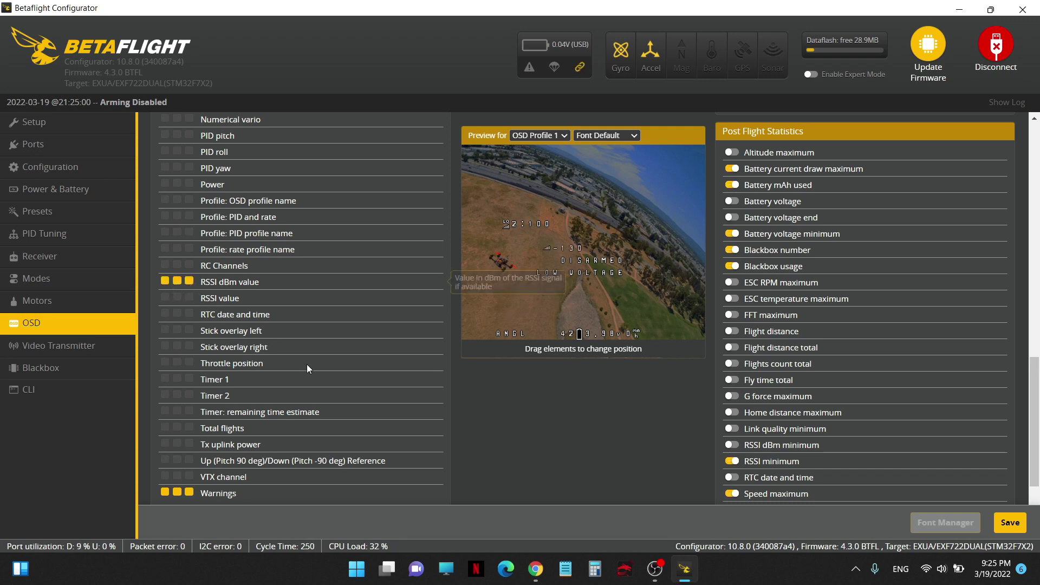
Enable the Craft name OSD element in all three OSD profiles and save the OSD settings
scroll(521, 450, "up", 6)
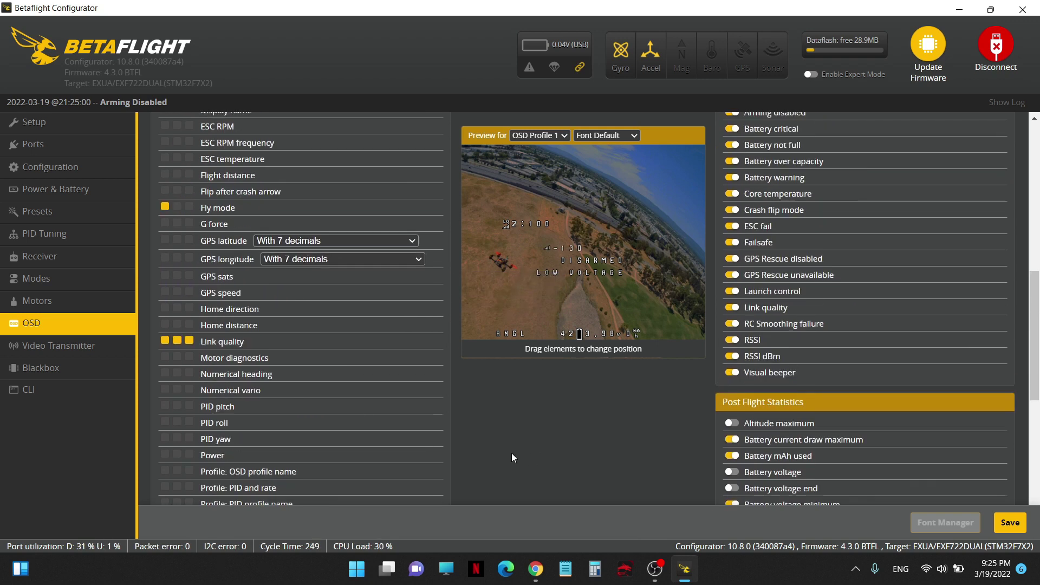
scroll(291, 419, "down", 1)
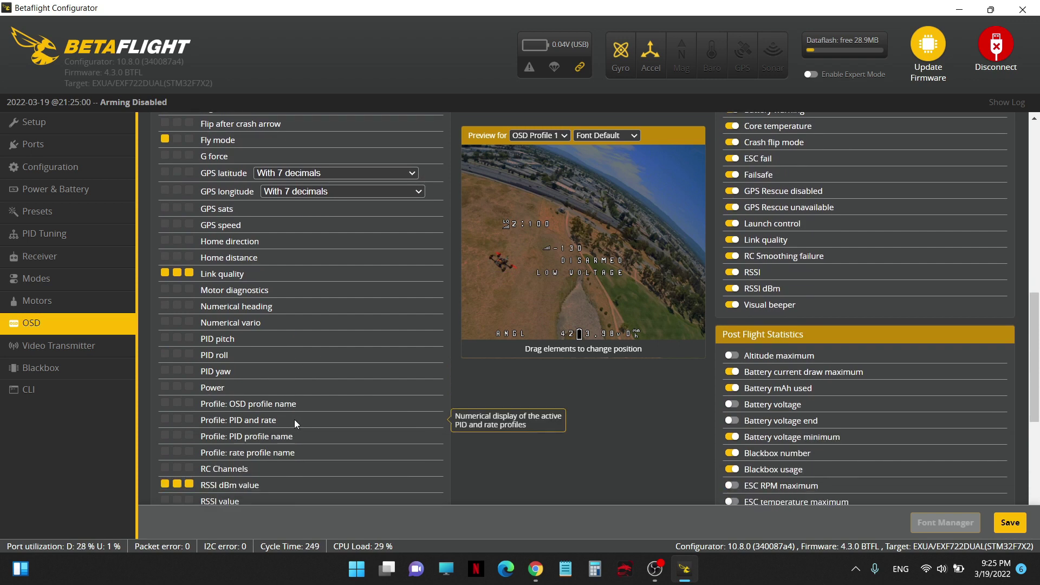
scroll(297, 417, "up", 8)
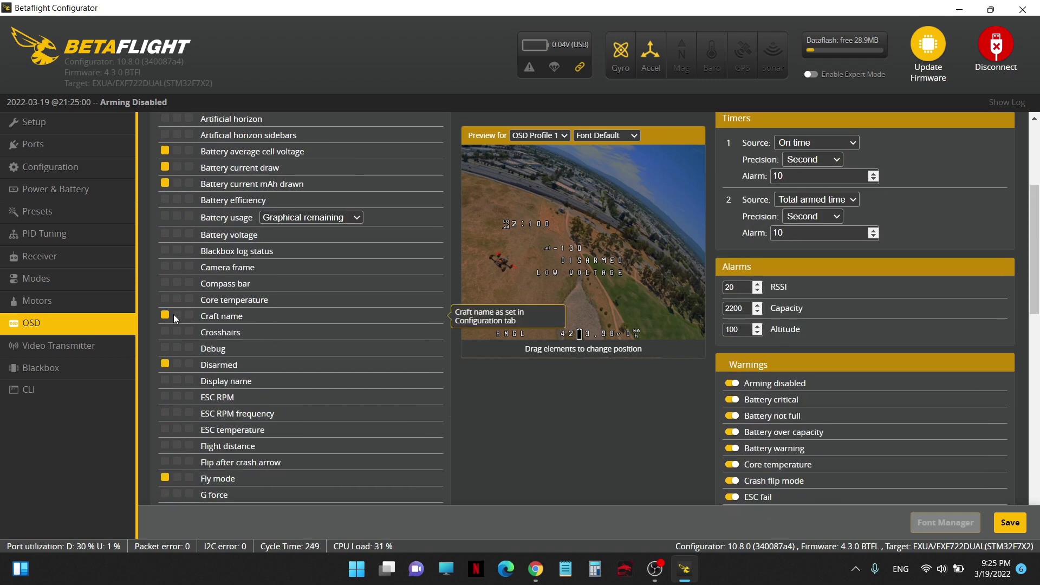
left_click(177, 315)
left_click(189, 315)
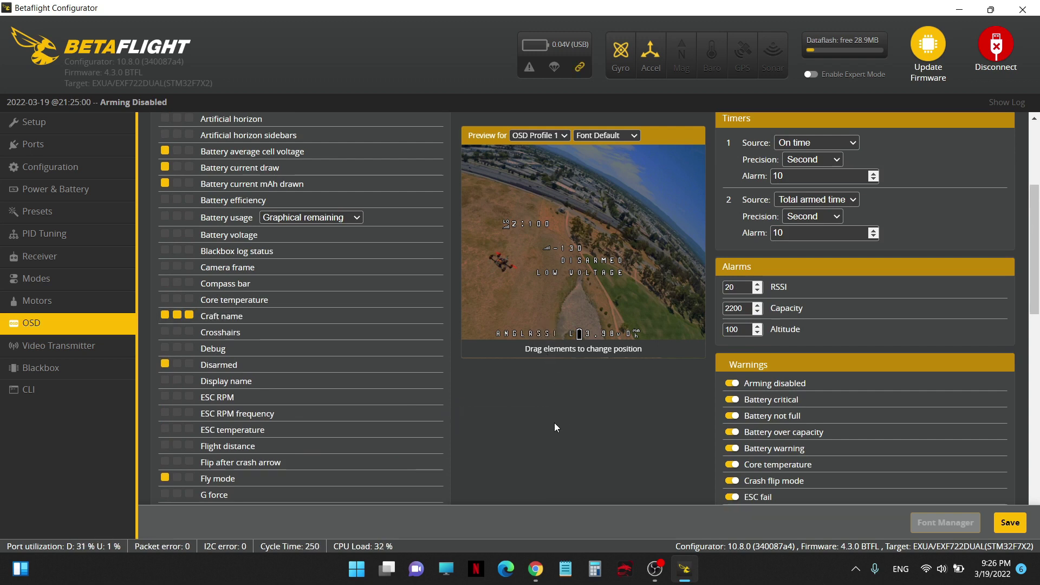
left_click(1009, 529)
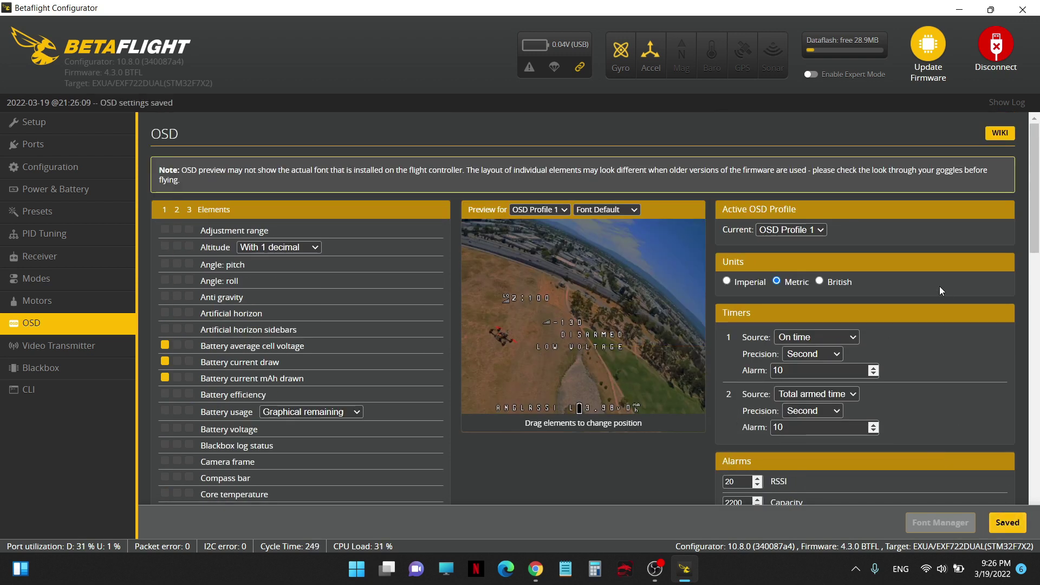
Turn off the Arming disabled, Battery not full, Battery over capacity and Core temperature OSD warnings
scroll(909, 257, "down", 6)
scroll(778, 335, "down", 1)
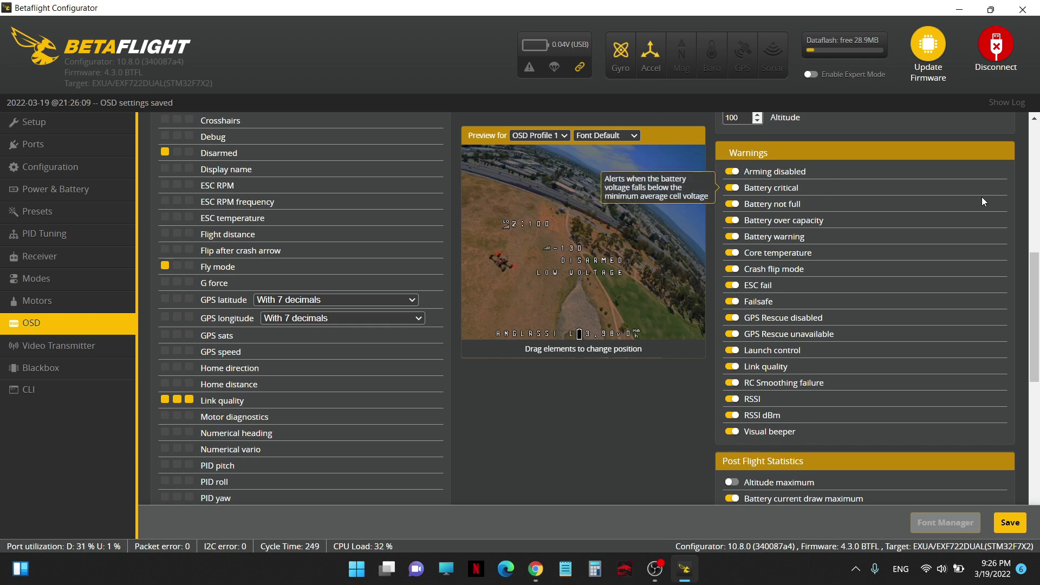
left_click(732, 171)
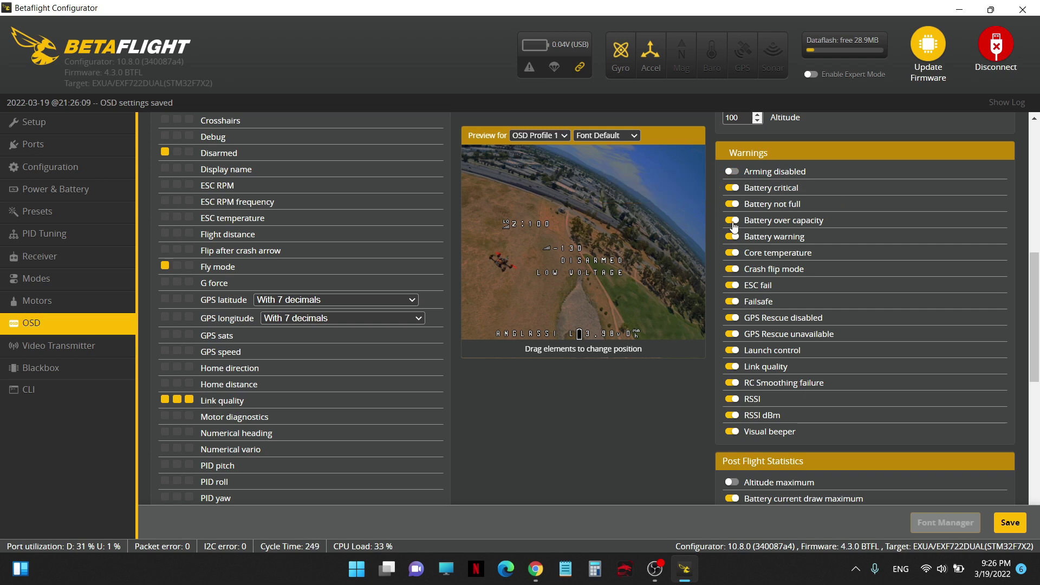
left_click(733, 204)
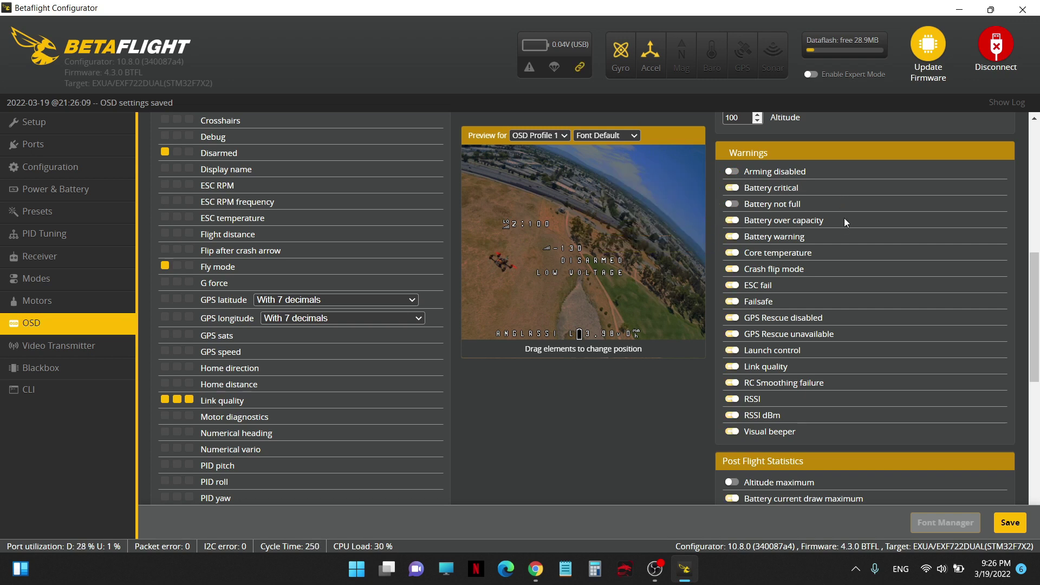
left_click(732, 221)
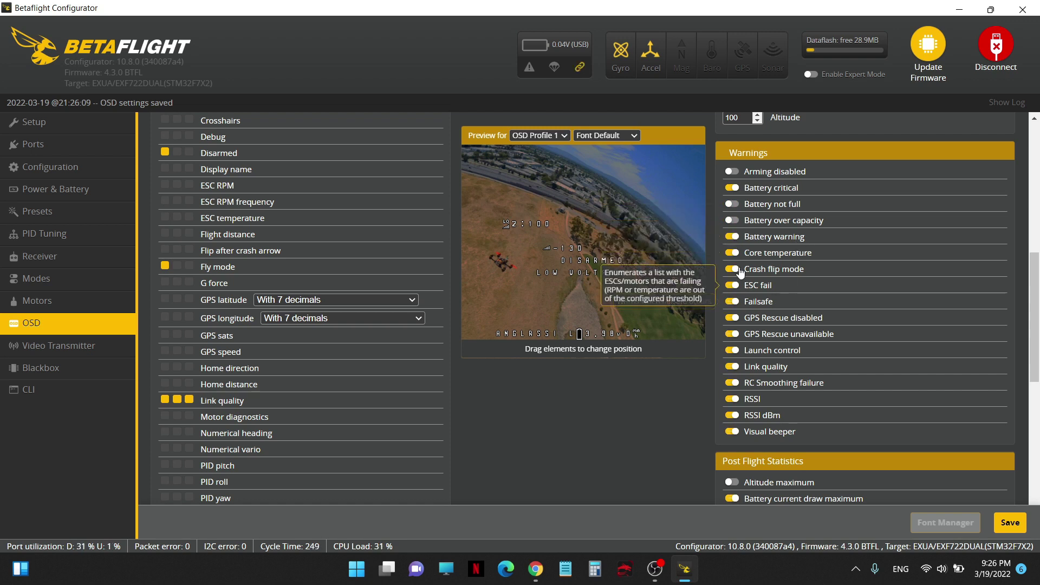
left_click(732, 253)
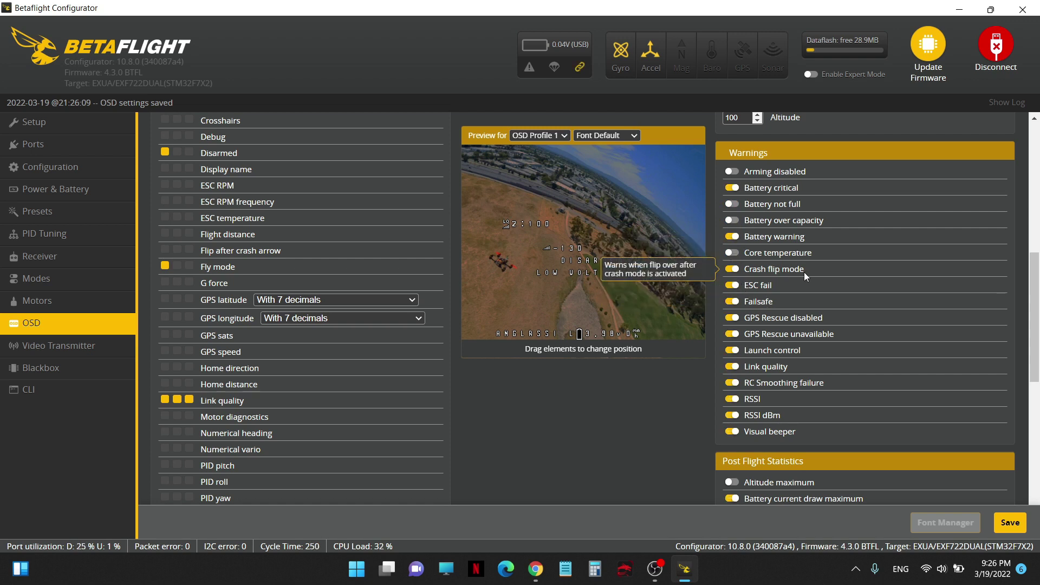
Turn off the ESC fail, Failsafe, GPS Rescue disabled, GPS Rescue unavailable, Launch control and RSSI warnings, and save the OSD settings
left_click(733, 285)
left_click(733, 302)
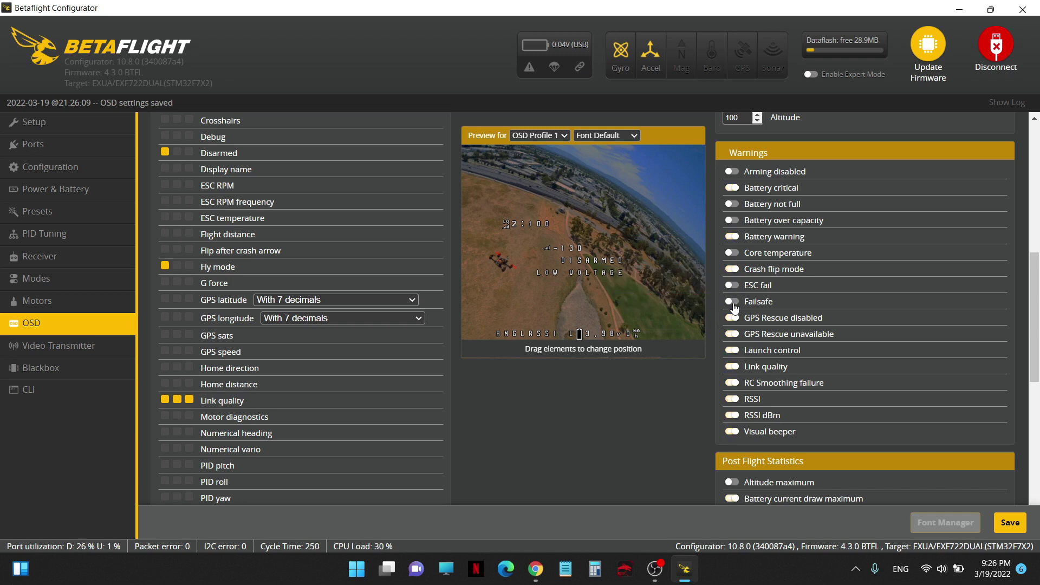
left_click(735, 318)
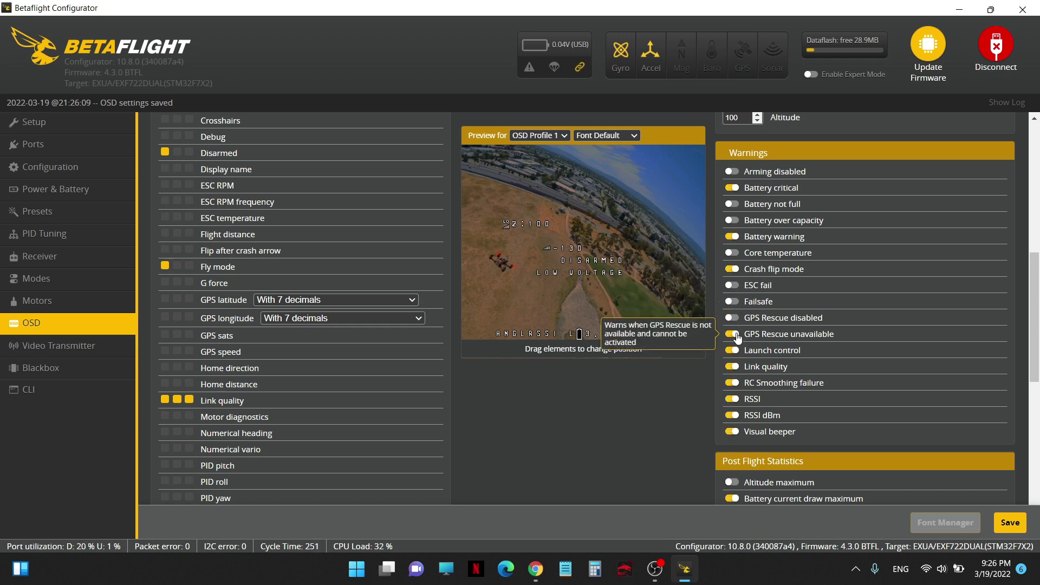
left_click(737, 350)
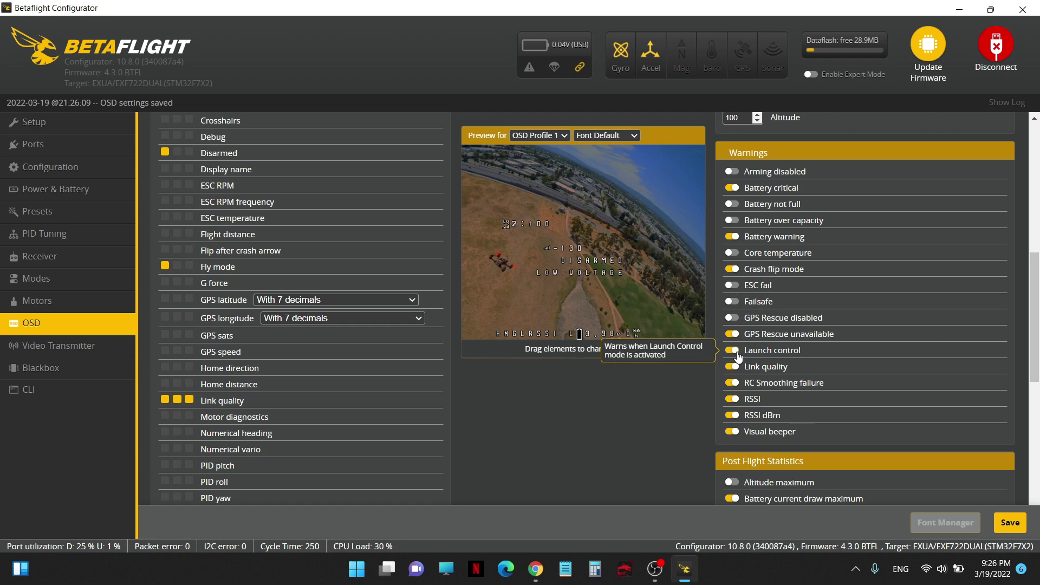
left_click(733, 335)
left_click(733, 400)
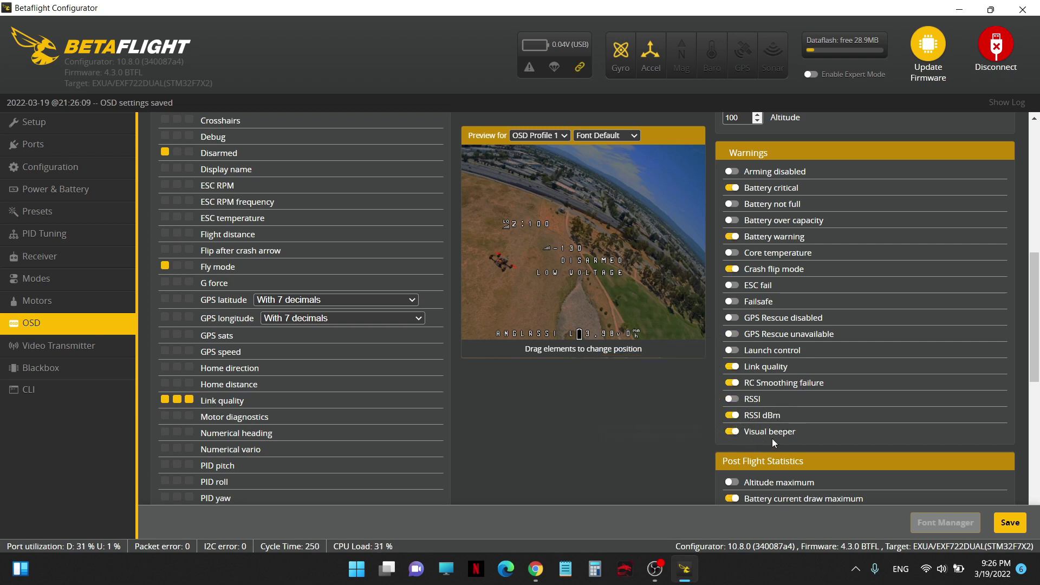
left_click(1012, 524)
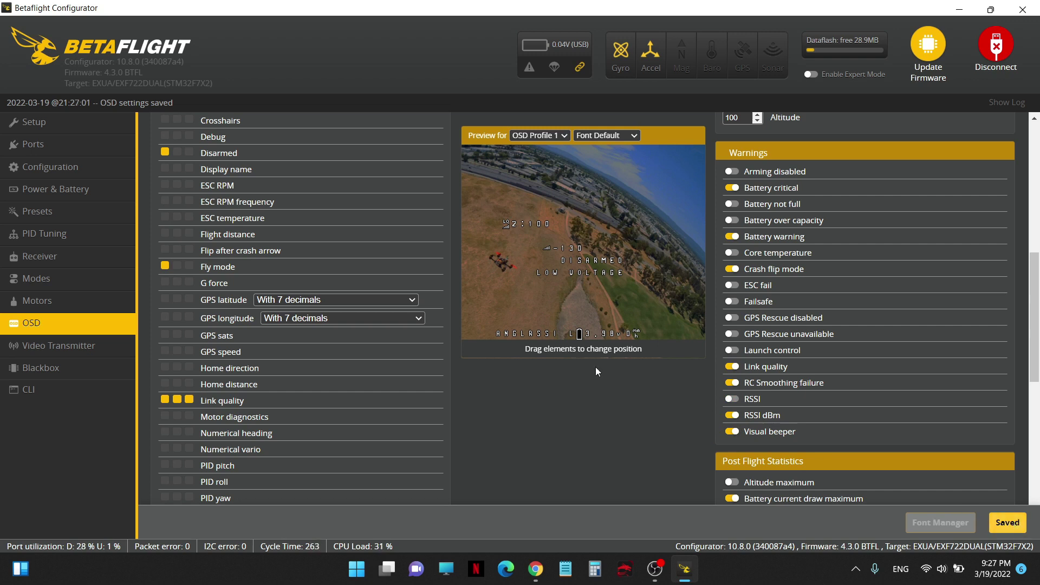
Review the enabled OSD elements and save the OSD settings again
scroll(224, 288, "down", 1)
scroll(220, 320, "down", 3)
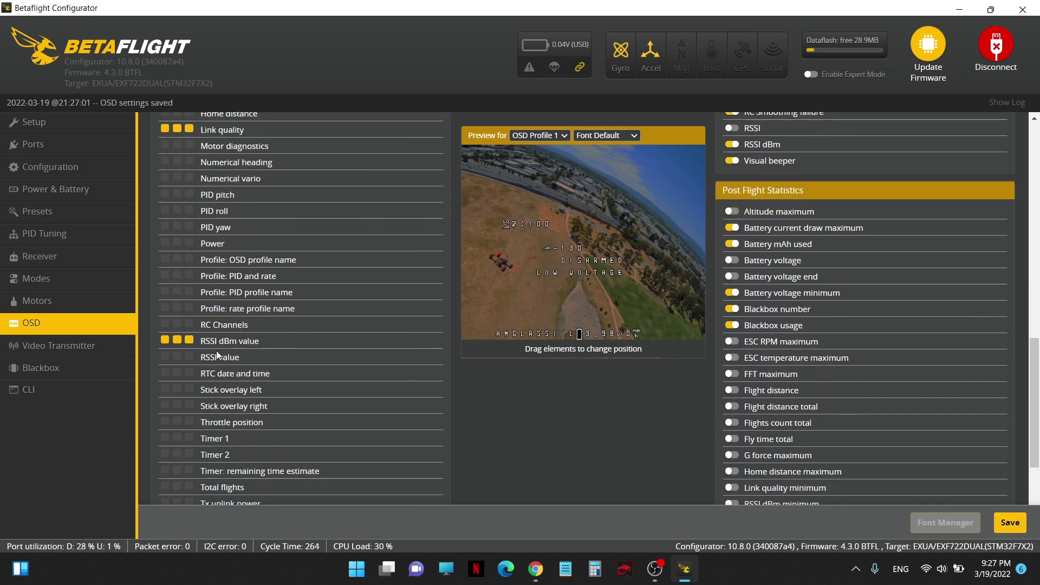
scroll(366, 282, "down", 2)
scroll(368, 300, "up", 5)
scroll(368, 300, "up", 5)
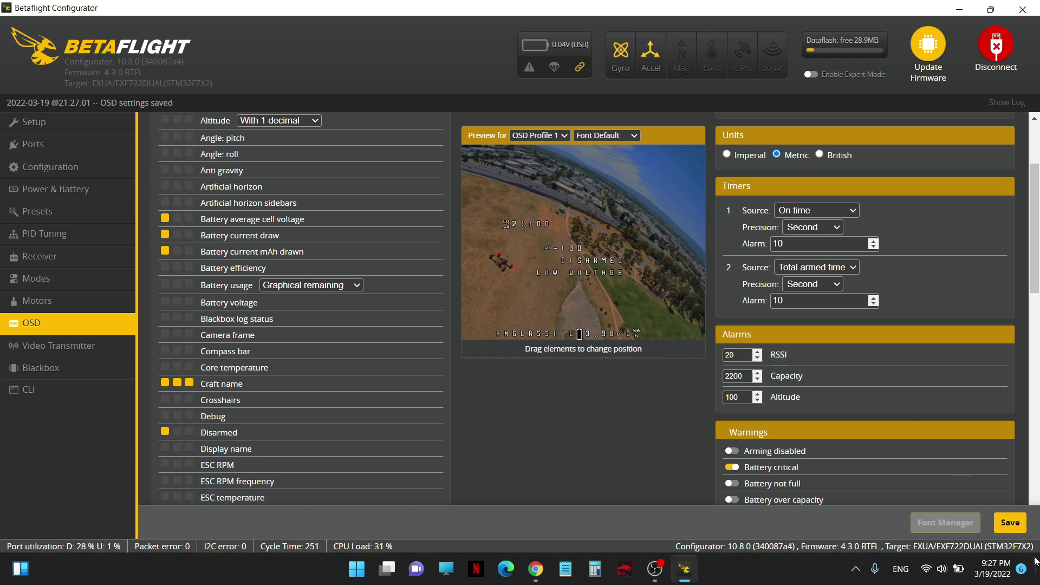
left_click(1009, 523)
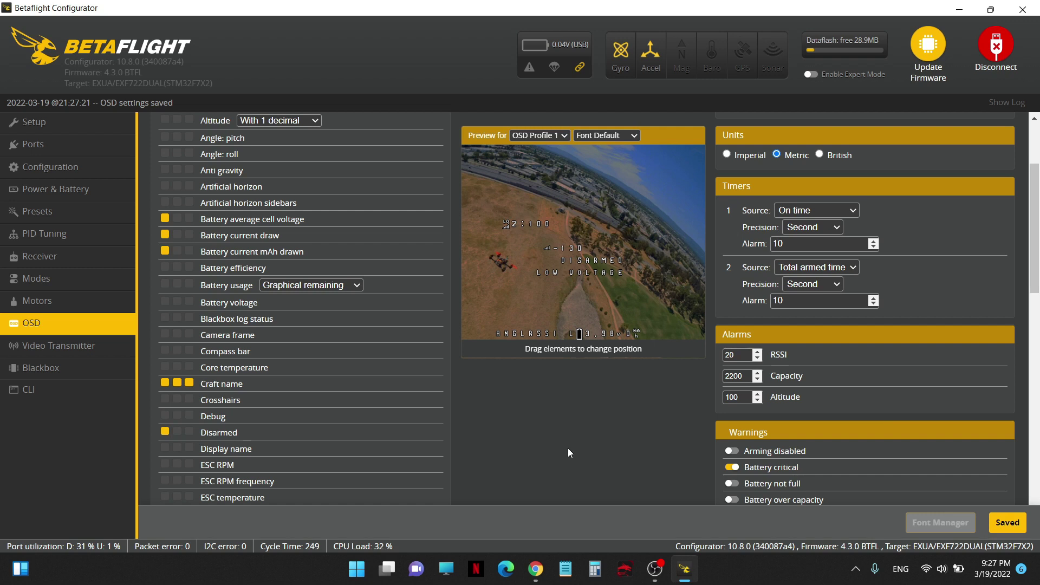
Switch to Chrome and highlight the final OSD instruction on the firmware release page, about disabling the analogue channel for RSSI
left_click(535, 568)
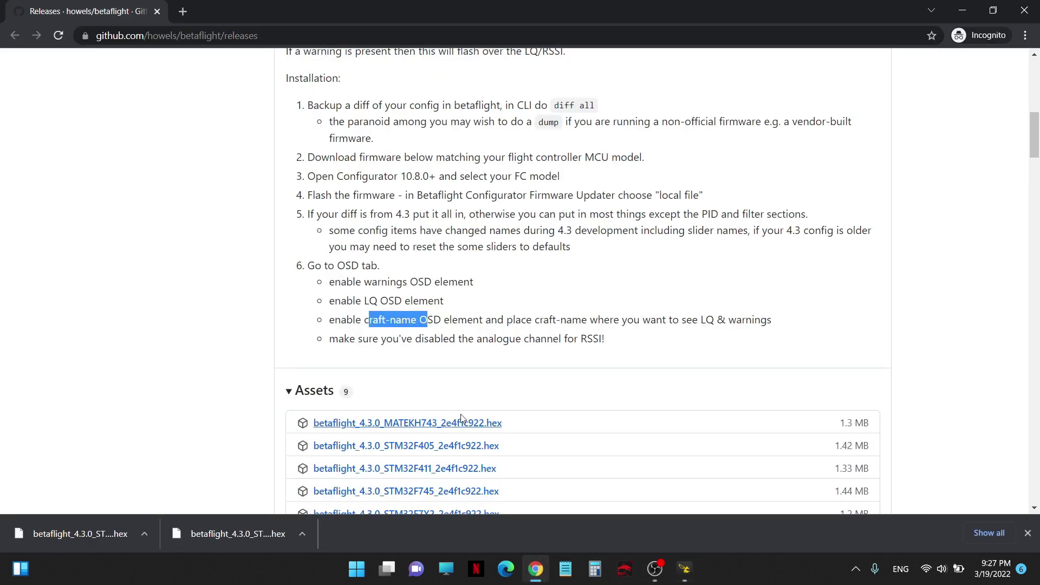
left_click(634, 341)
left_click_drag(336, 341, 608, 345)
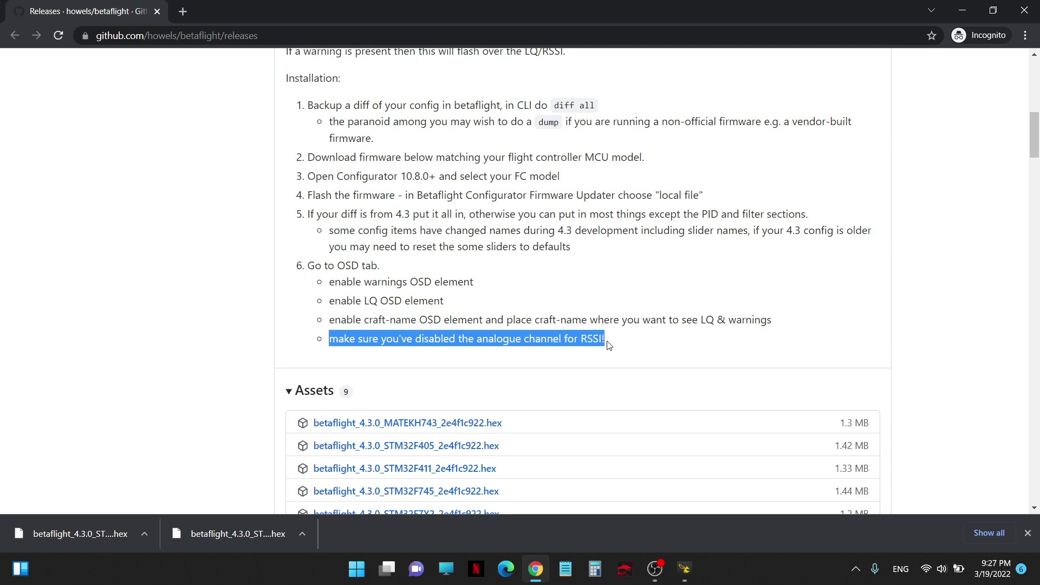
Switch back to Betaflight Configurator, set the receiver's RSSI Channel to Disabled and save the receiver settings
left_click(684, 569)
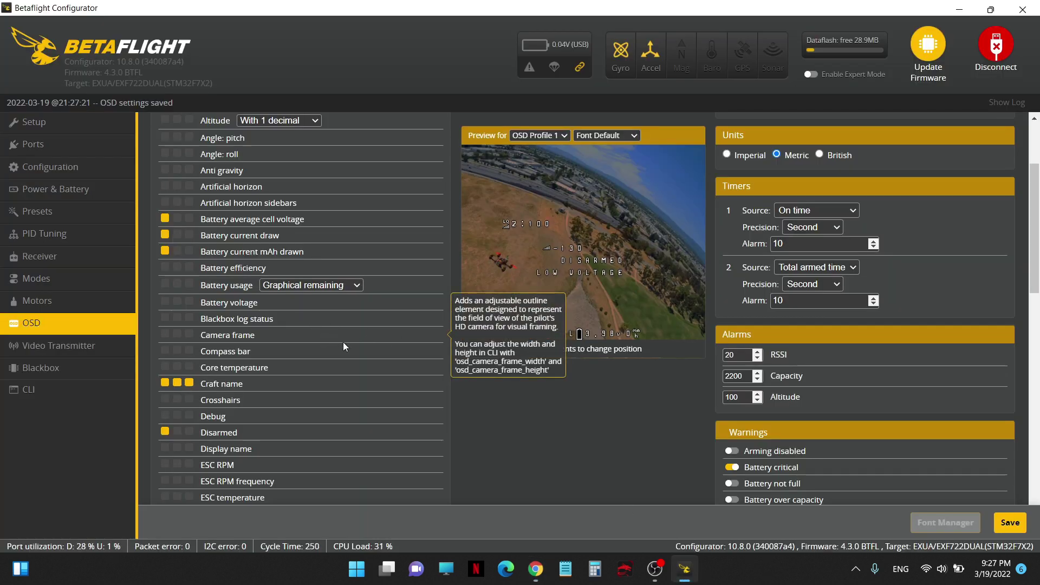
left_click(27, 258)
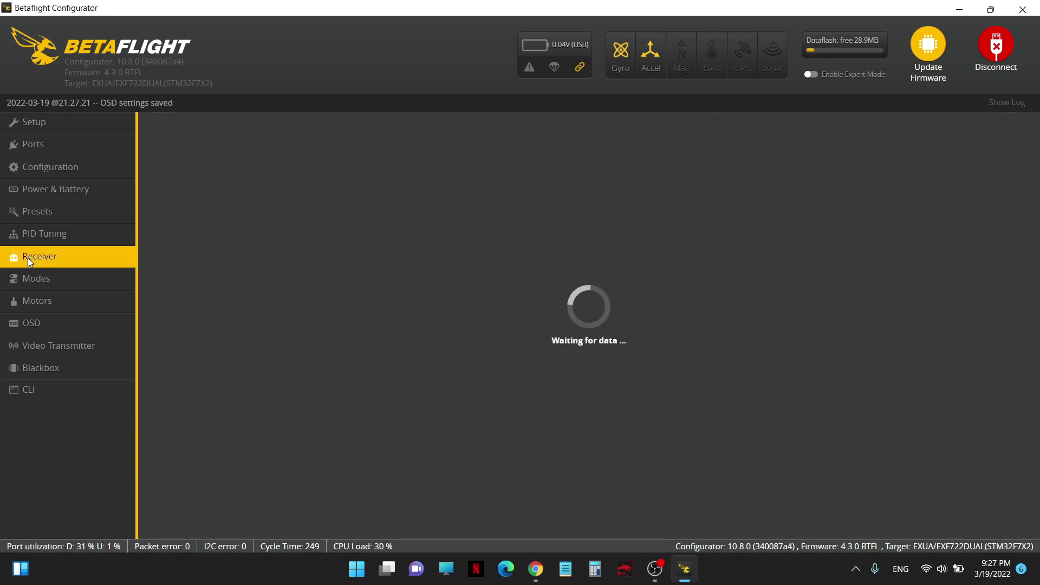
scroll(671, 332, "down", 2)
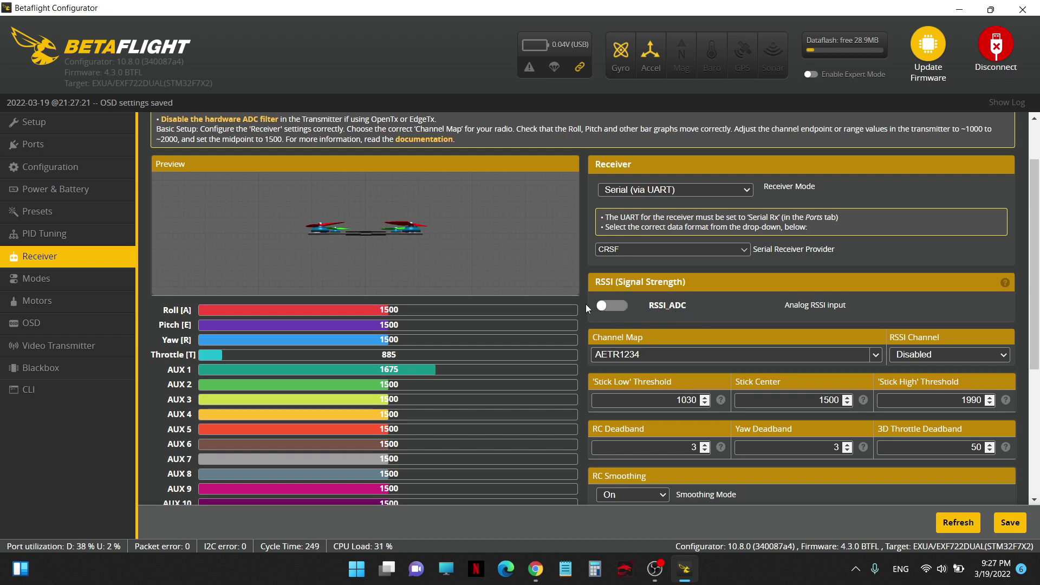
scroll(961, 325, "down", 2)
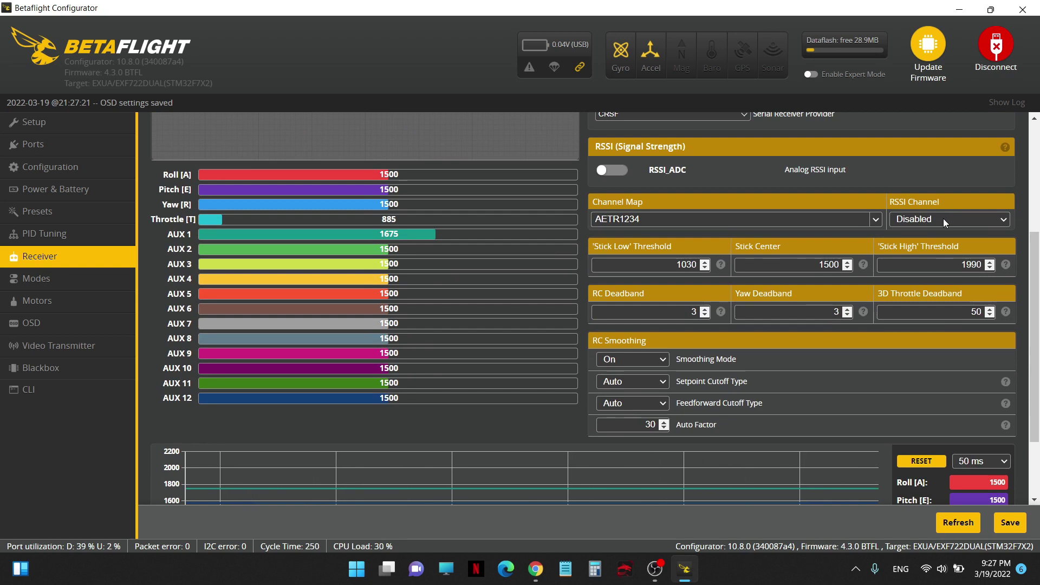
left_click(944, 219)
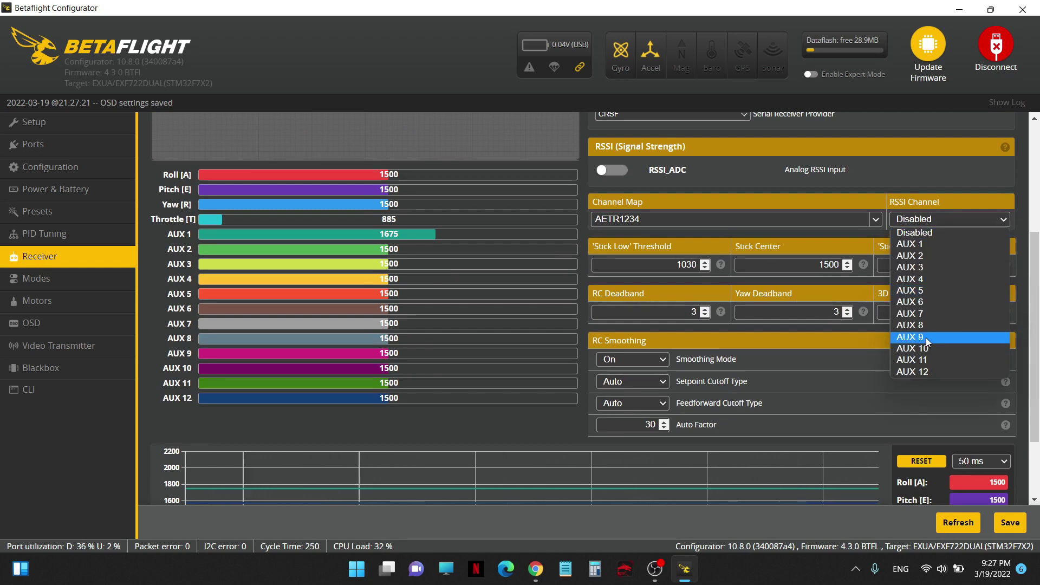
left_click(924, 232)
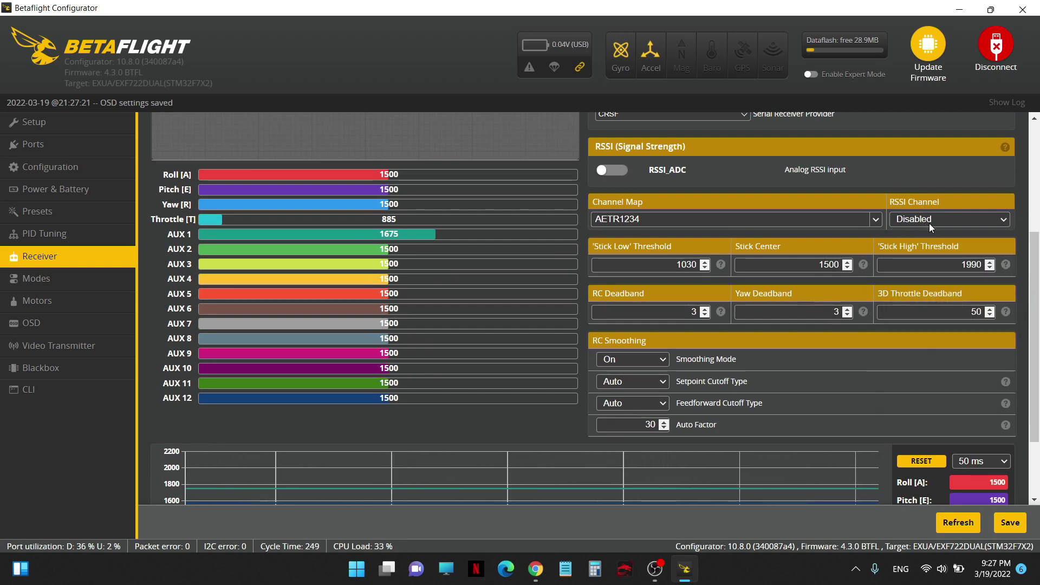
left_click(1009, 522)
scroll(1033, 379, "up", 5)
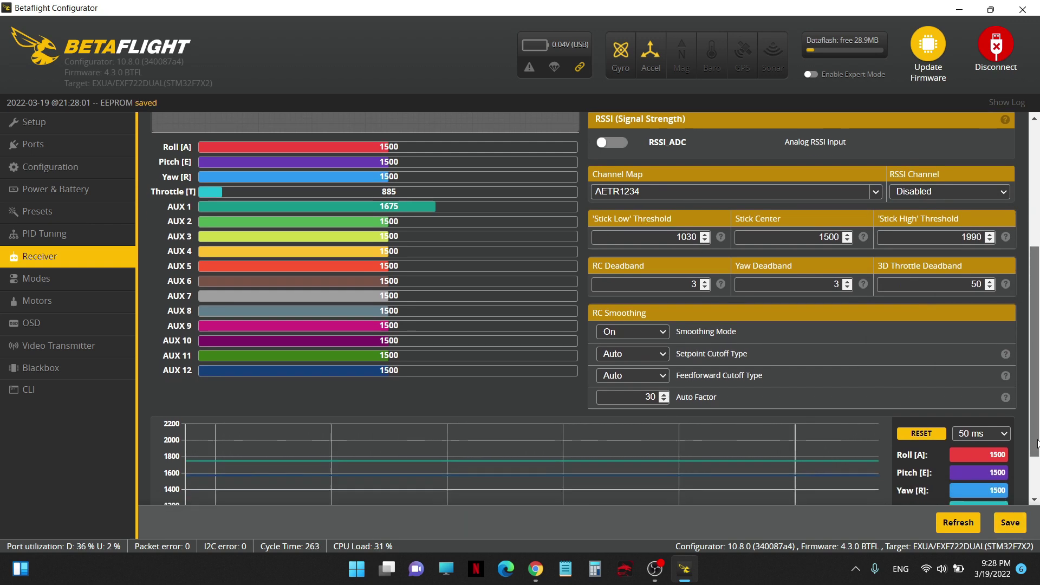